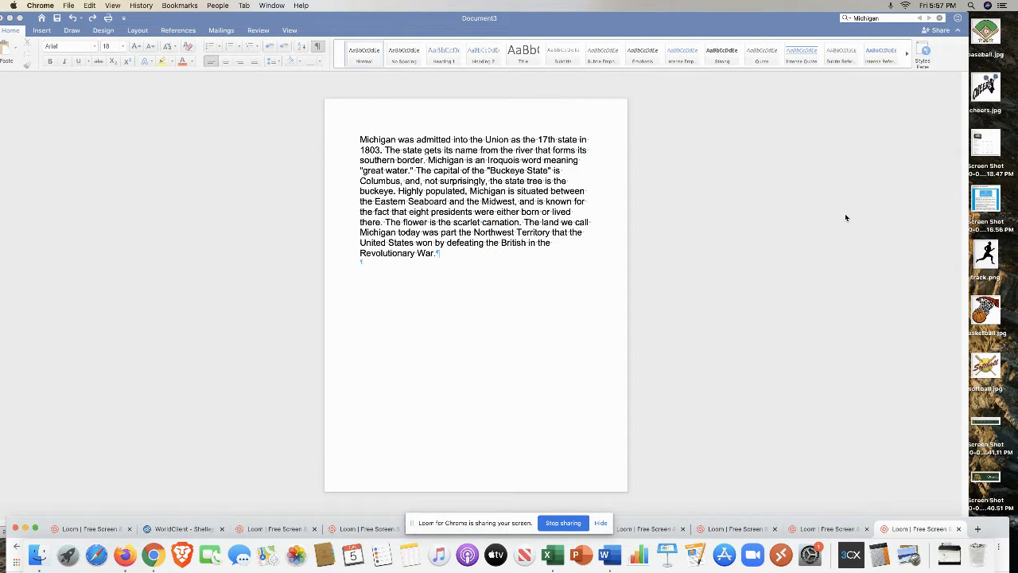
- Indent the first line of the text and start a new indented paragraph at "Highly populated"
left_click(360, 143)
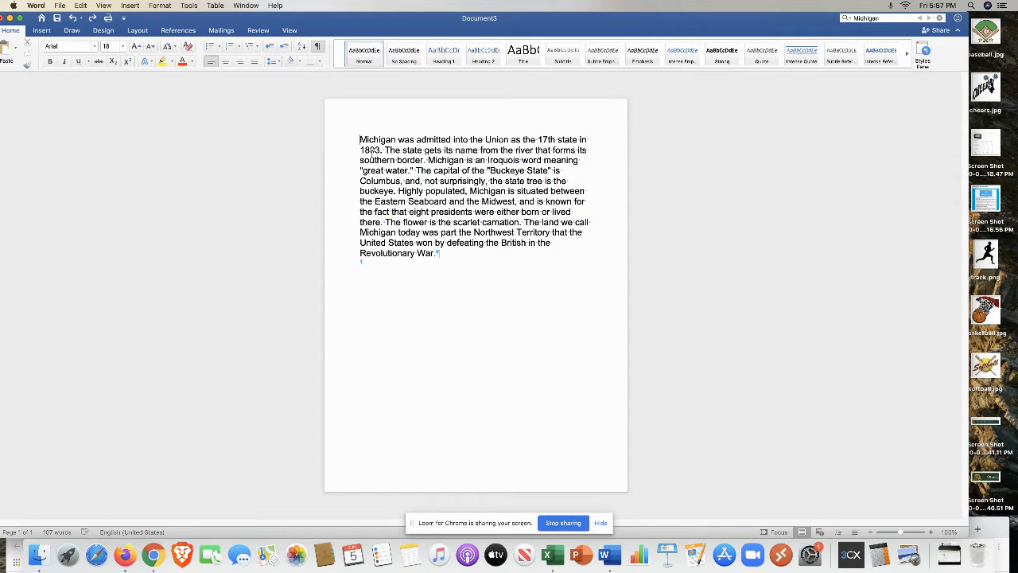
key("Tab")
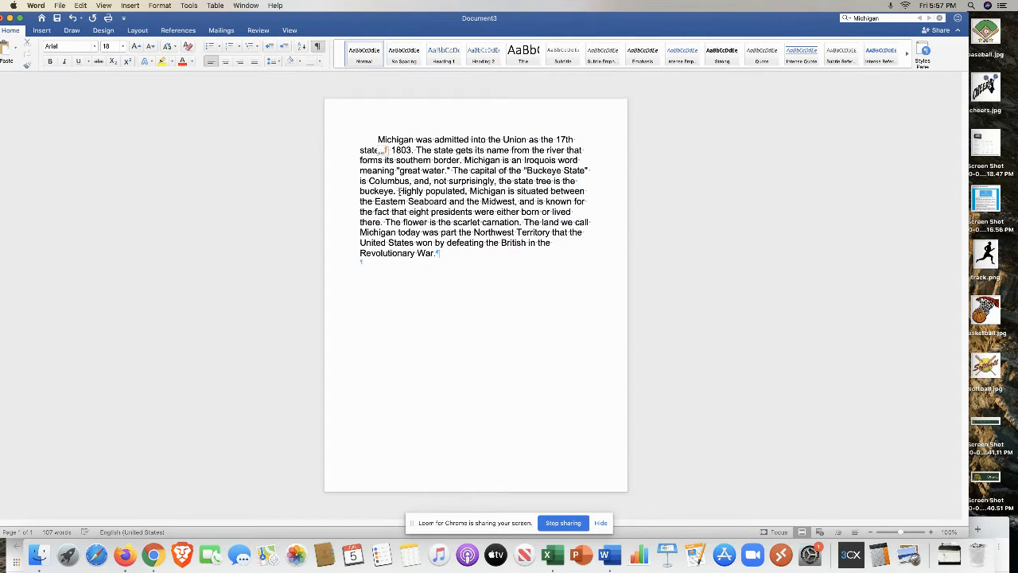
left_click(399, 191)
key("Return")
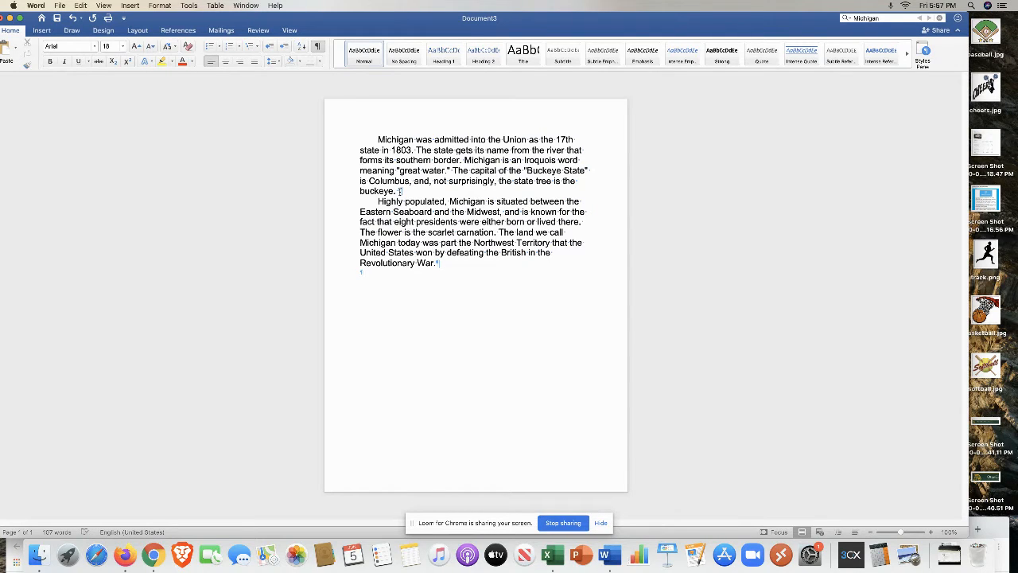
- Remove the spacing in front of "Highly populated" and indent that paragraph with a tab
key("BackSpace")
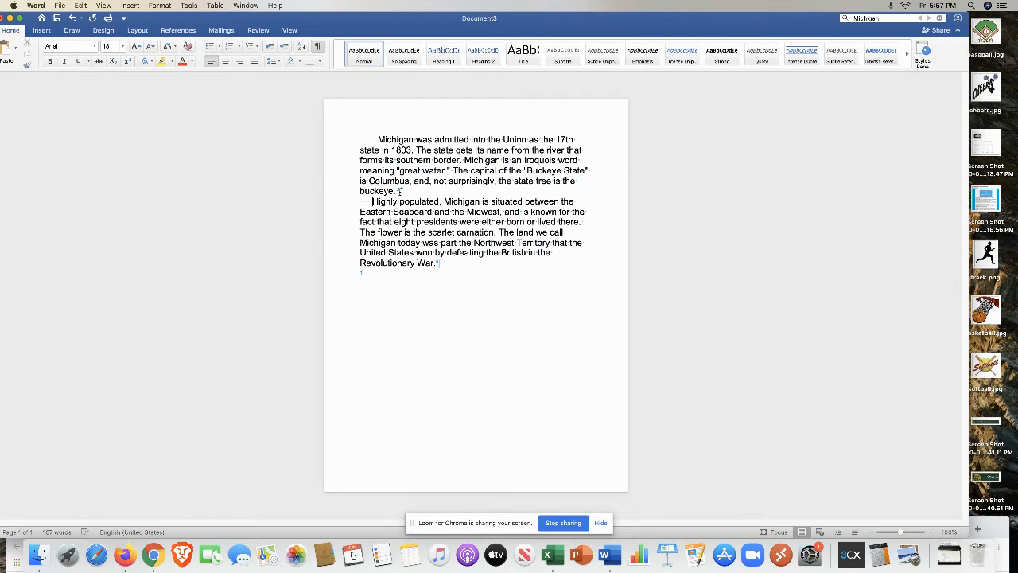
key("BackSpace")
key("BackSpace")
key("BackSpace")
key("BackSpace")
key("BackSpace")
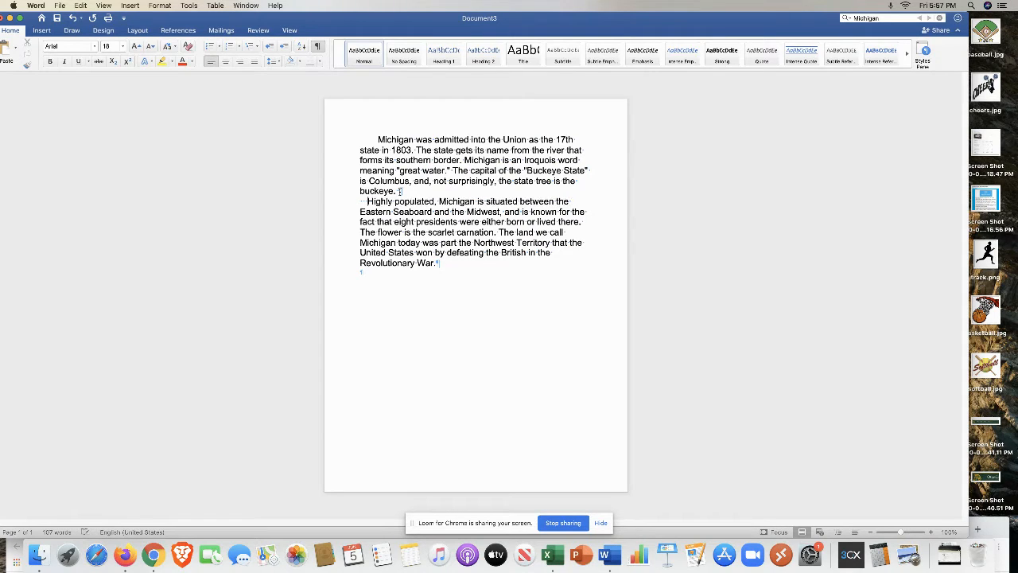
key("Tab")
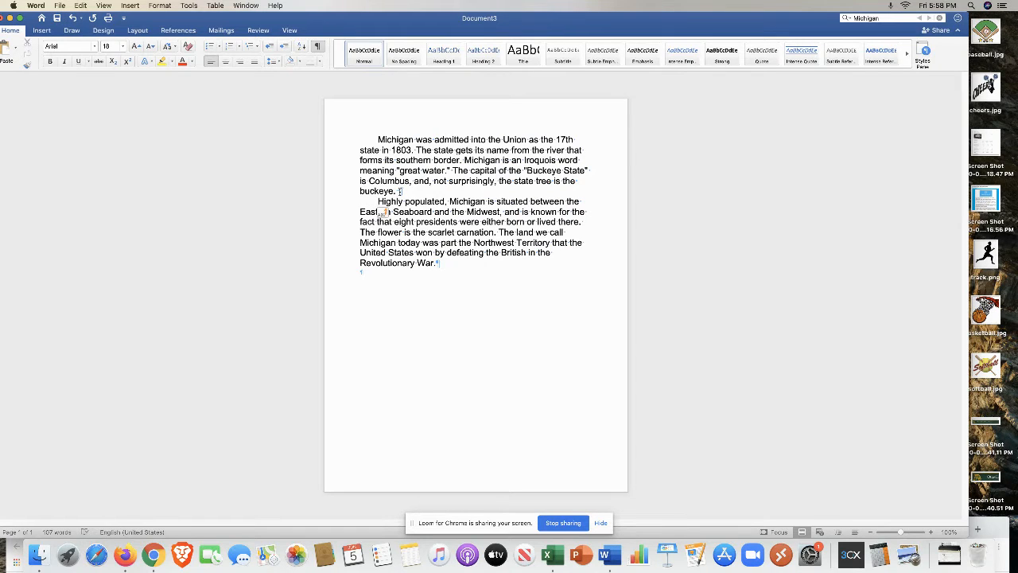
- Copy the first sentence of the document and paste it at the end of the second paragraph
double_click(402, 140)
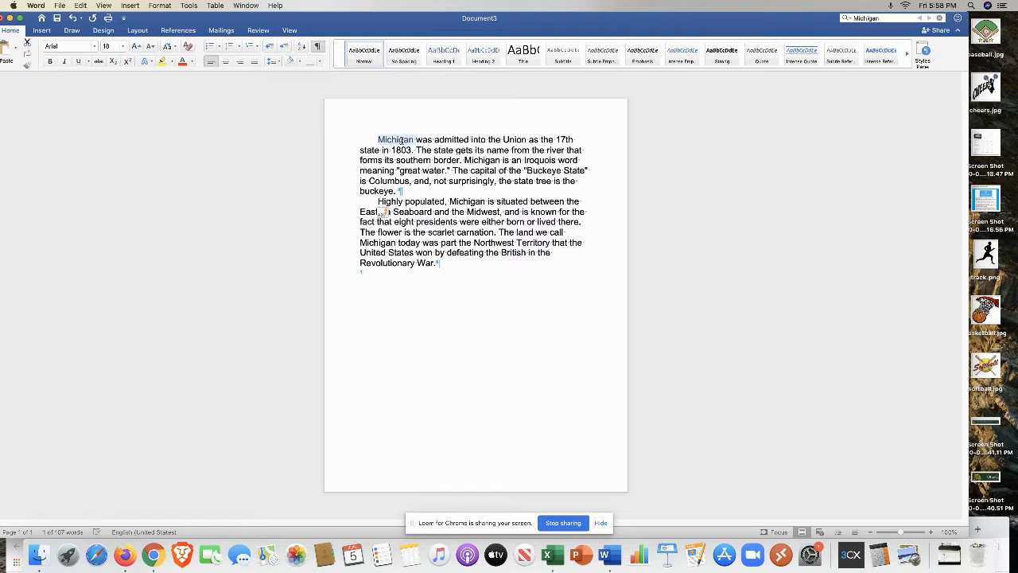
left_click(379, 141)
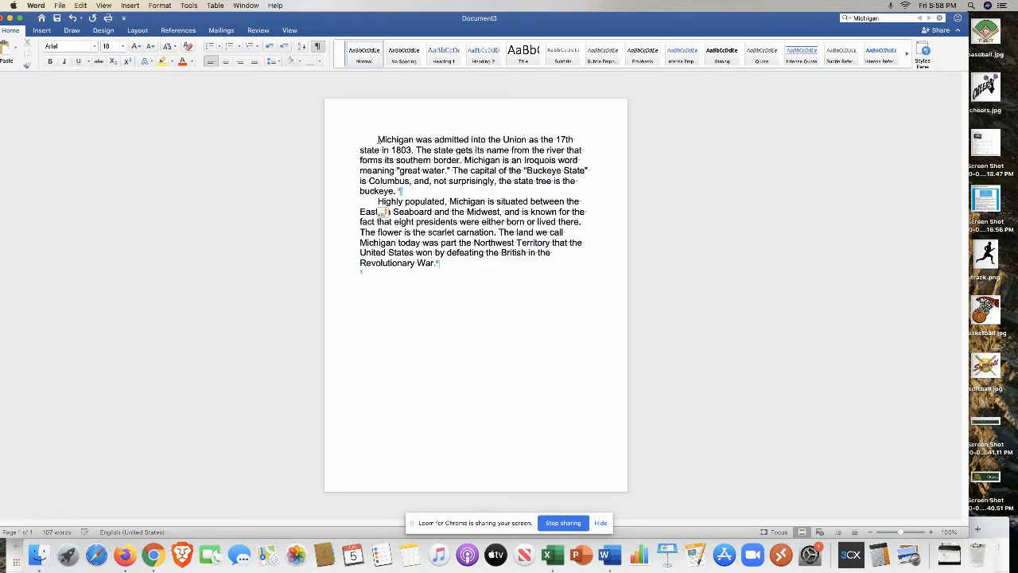
left_click(379, 140, "super")
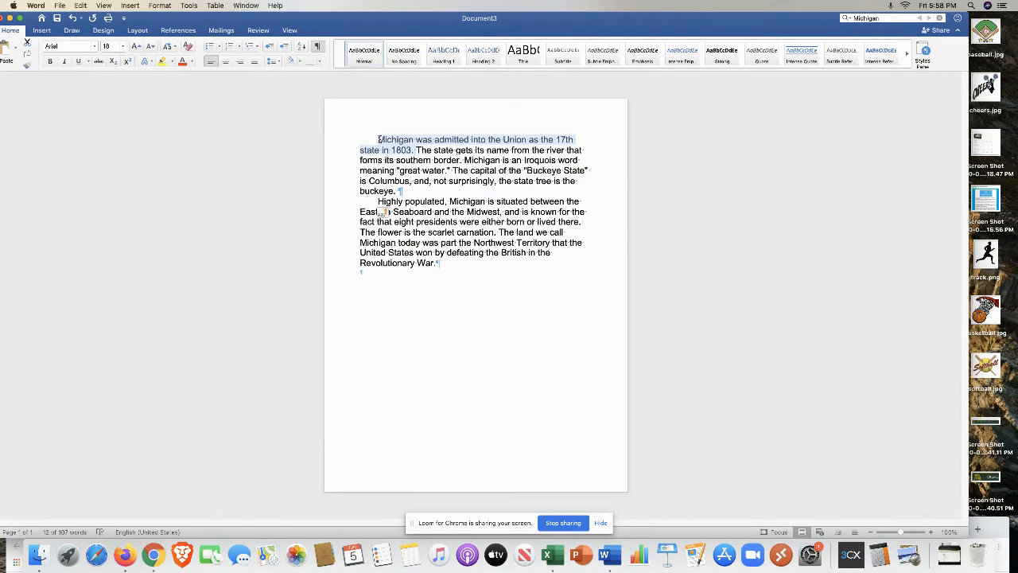
left_click(83, 6)
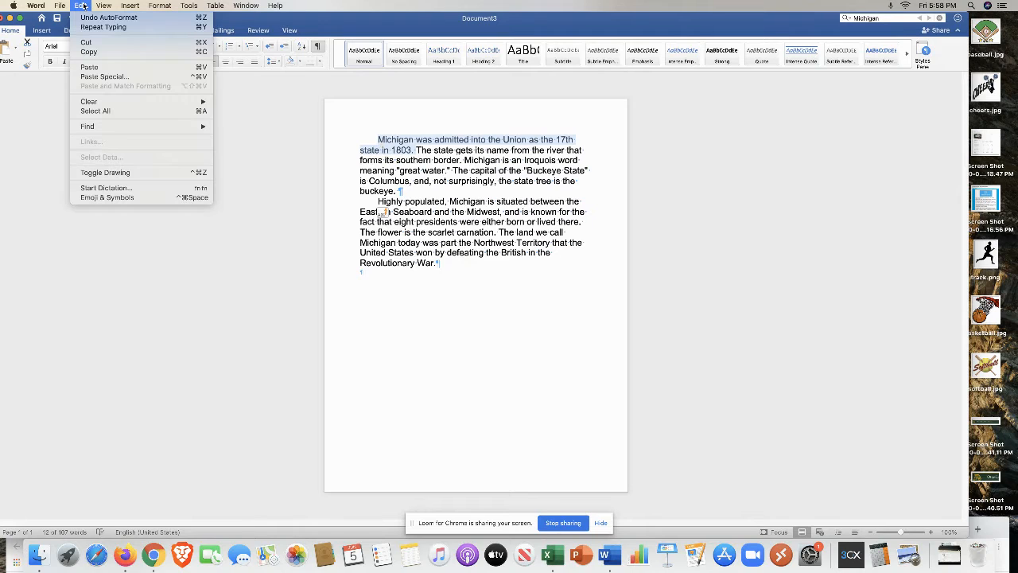
left_click(118, 53)
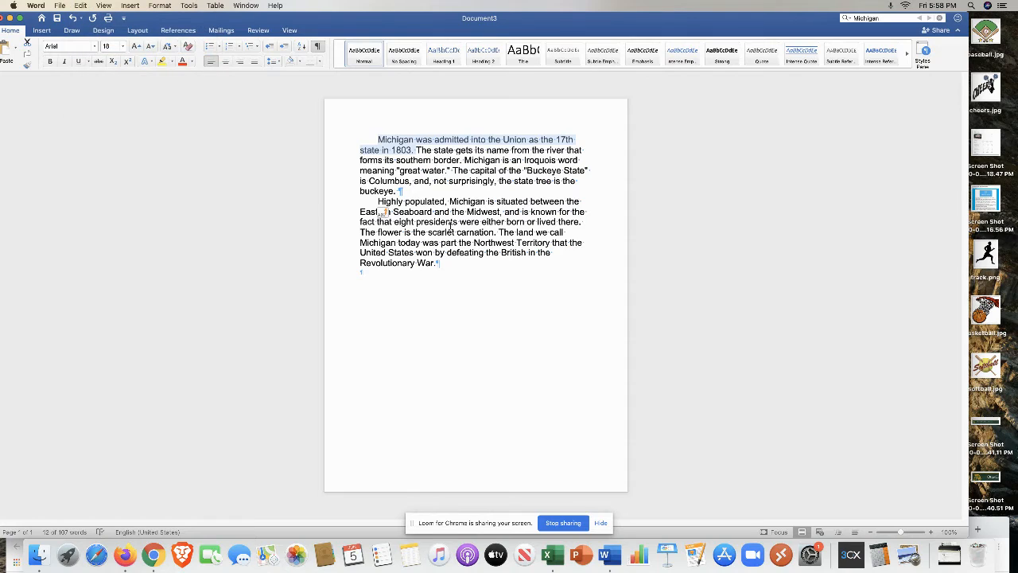
left_click(445, 262)
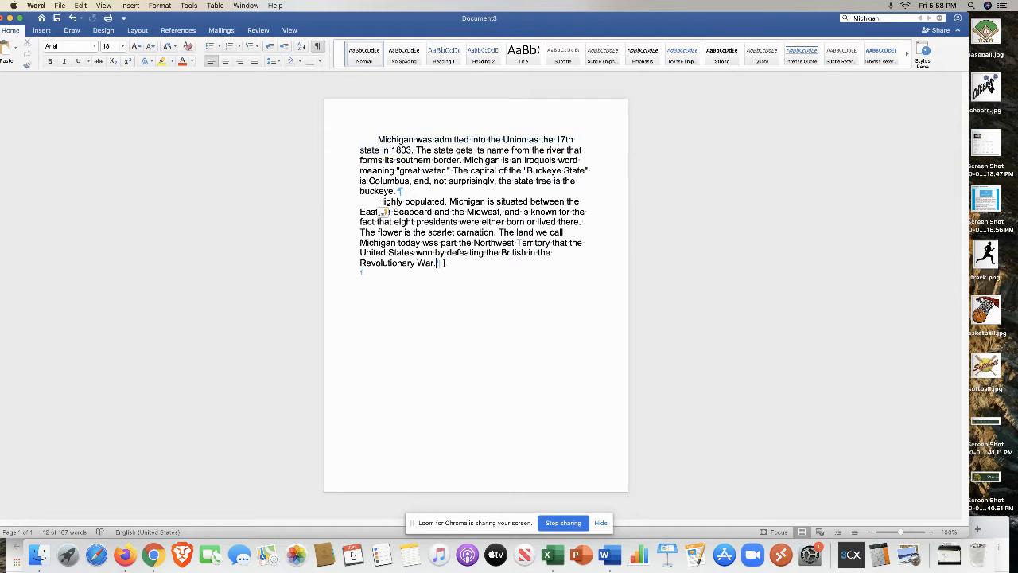
left_click(82, 5)
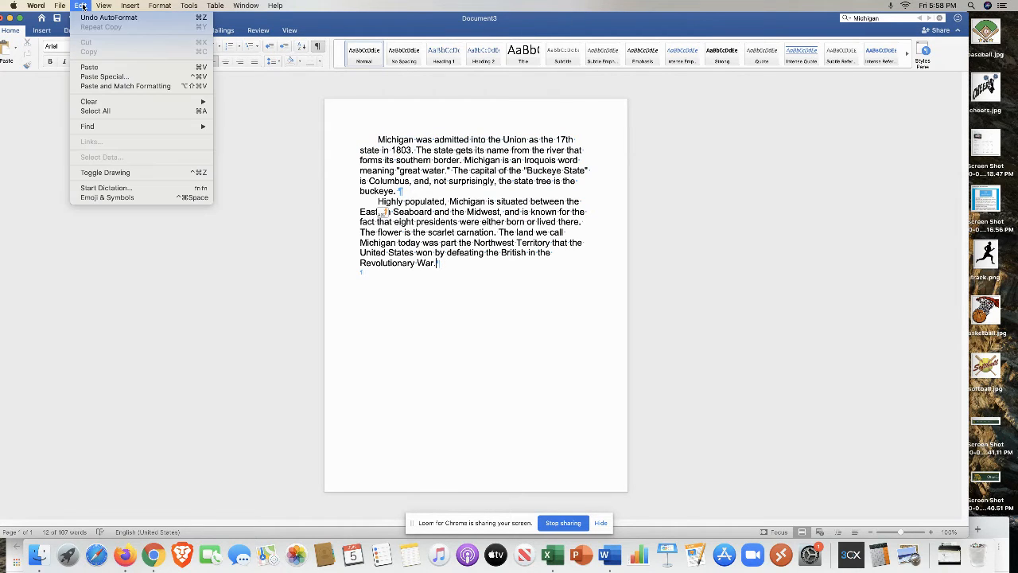
left_click(101, 67)
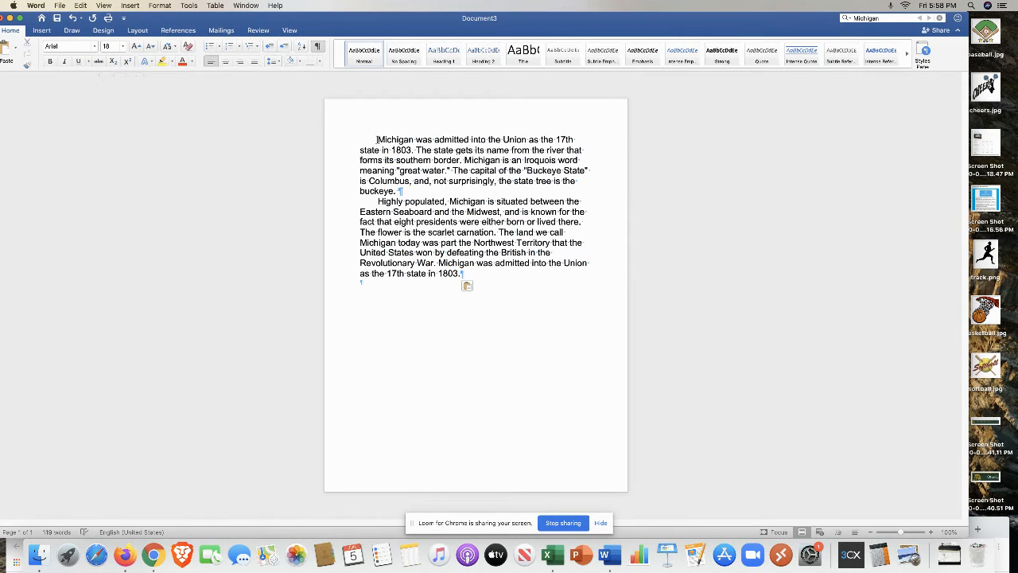
- Set the entire document's text to font size 20 and the American Typewriter font
left_click(80, 6)
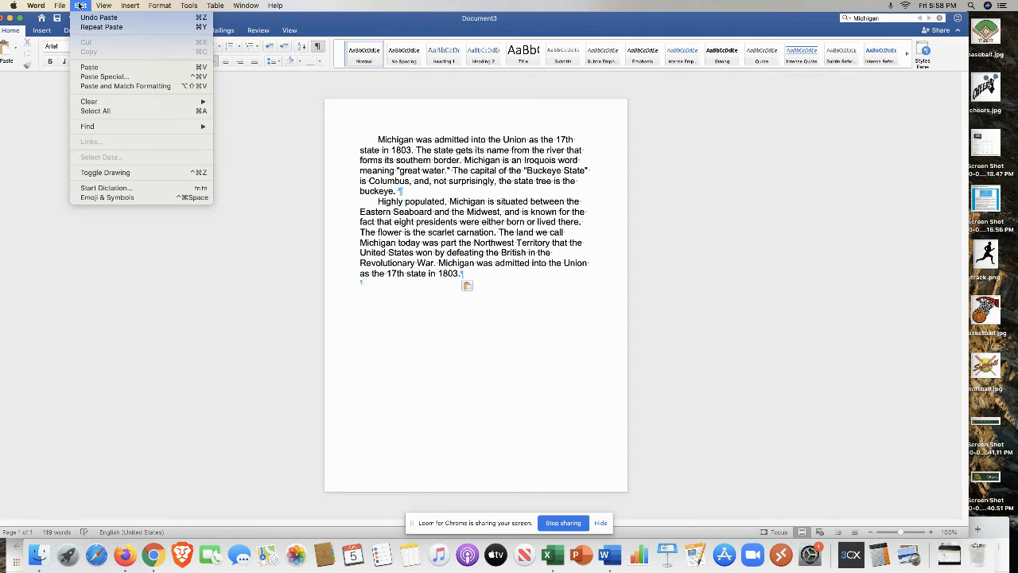
left_click(115, 111)
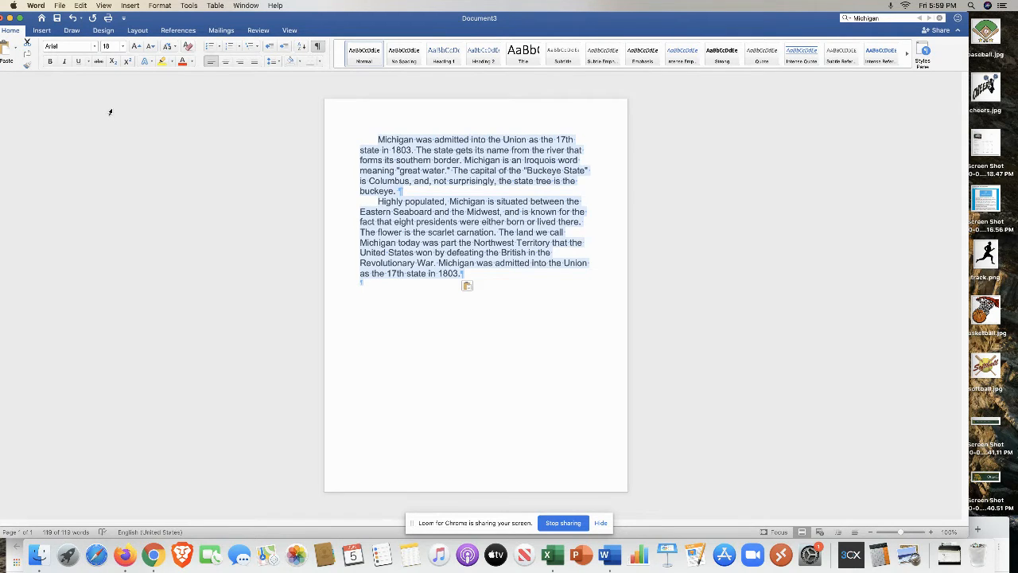
left_click(123, 49)
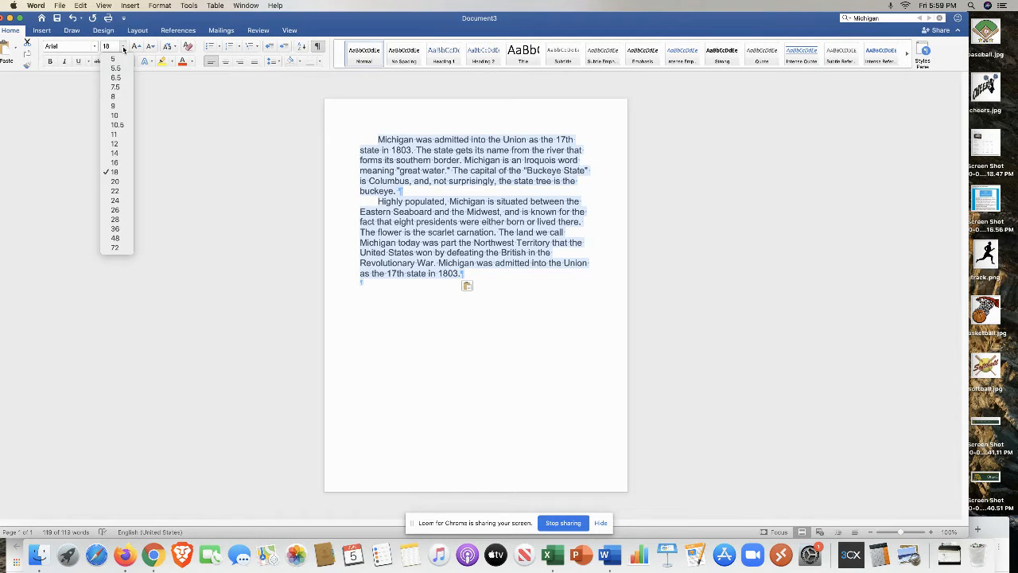
left_click(115, 182)
left_click(94, 46)
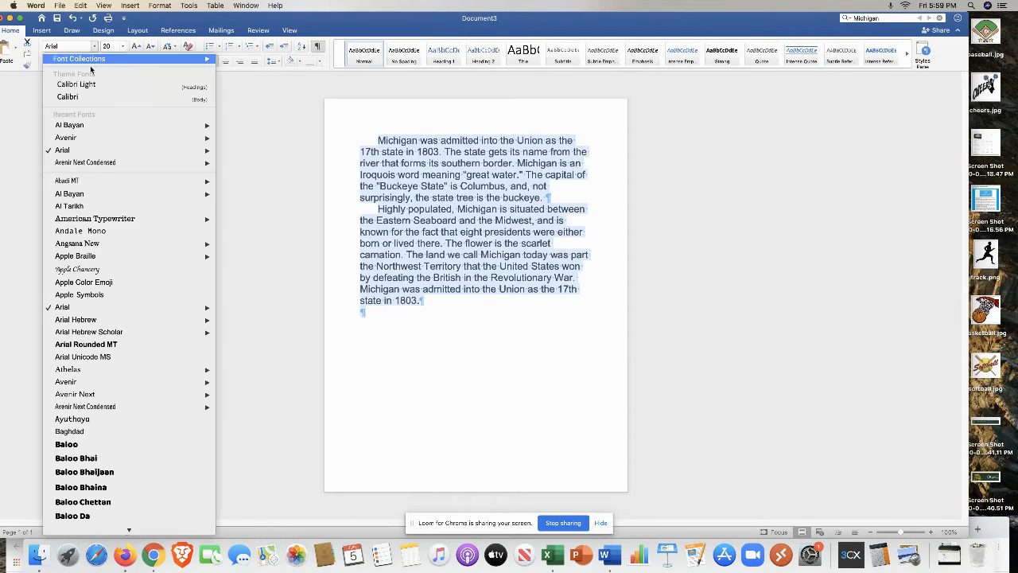
left_click(95, 218)
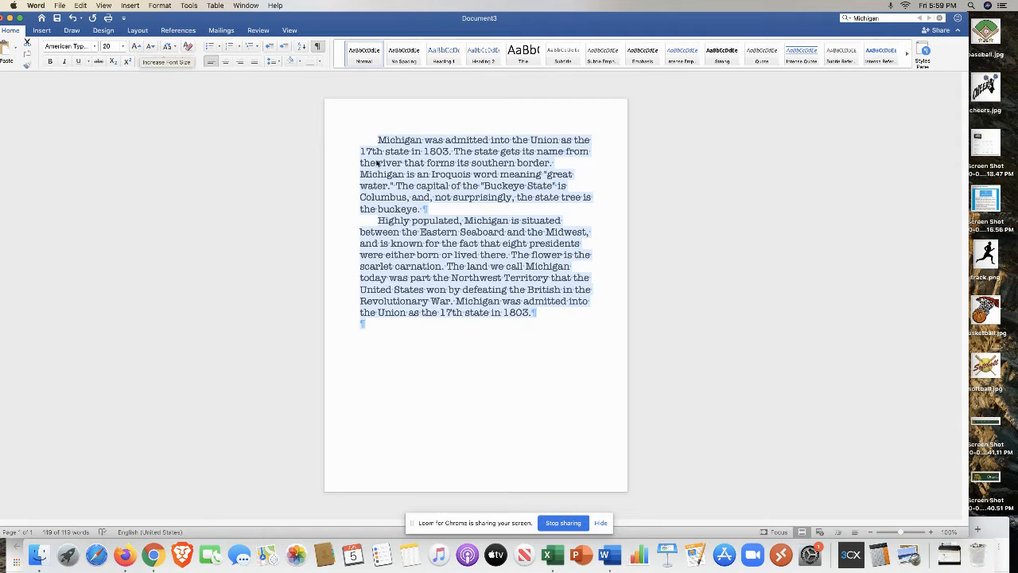
left_click(396, 141)
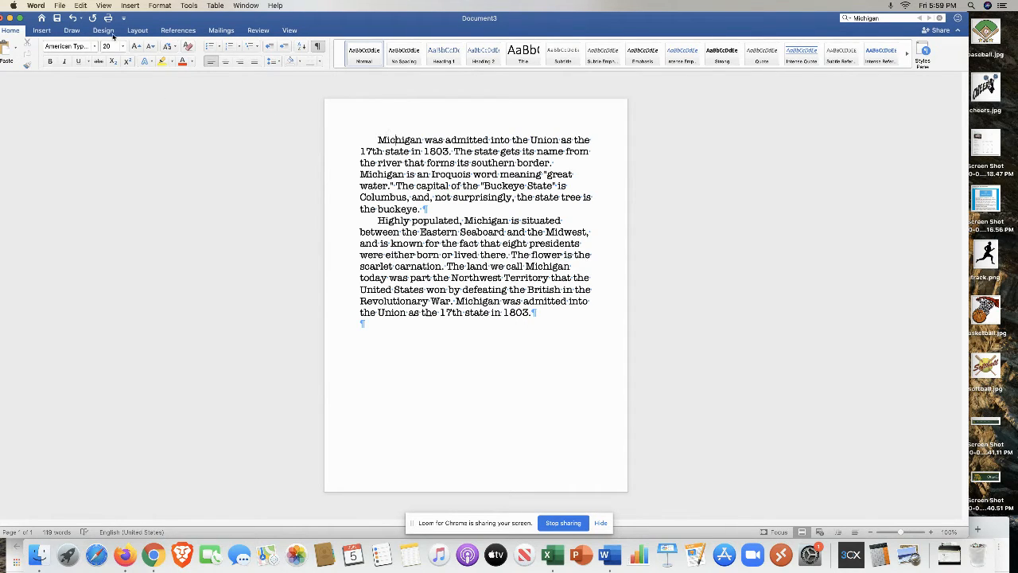
- Replace every occurrence of "Michigan" with "Ohio" throughout the document
left_click(80, 7)
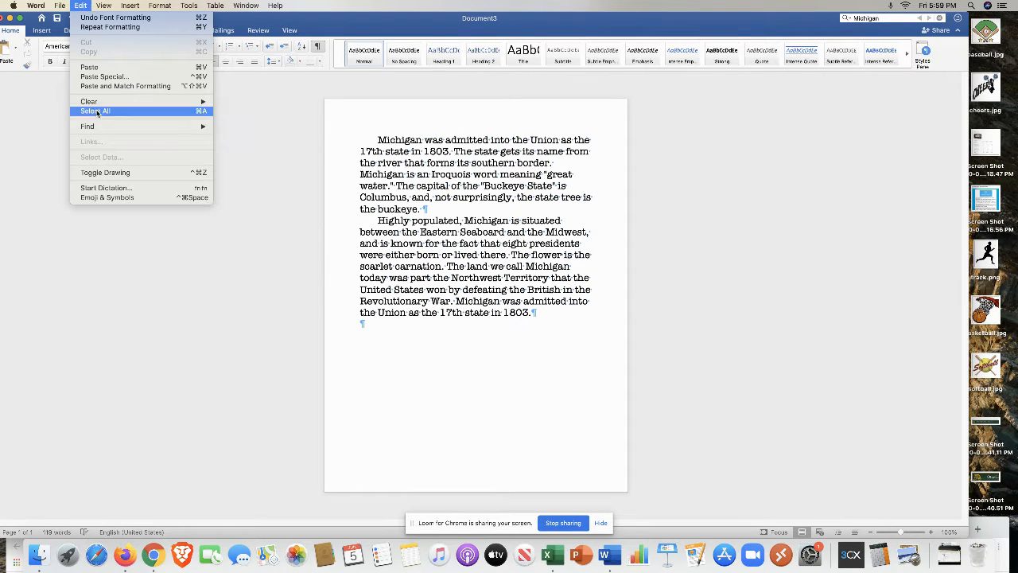
mouse_move(106, 129)
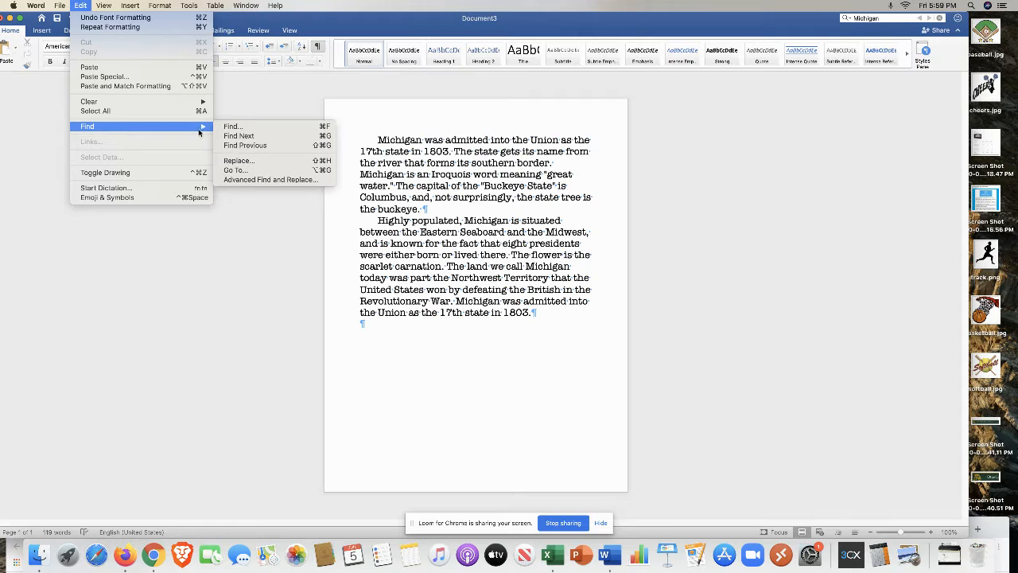
left_click(235, 161)
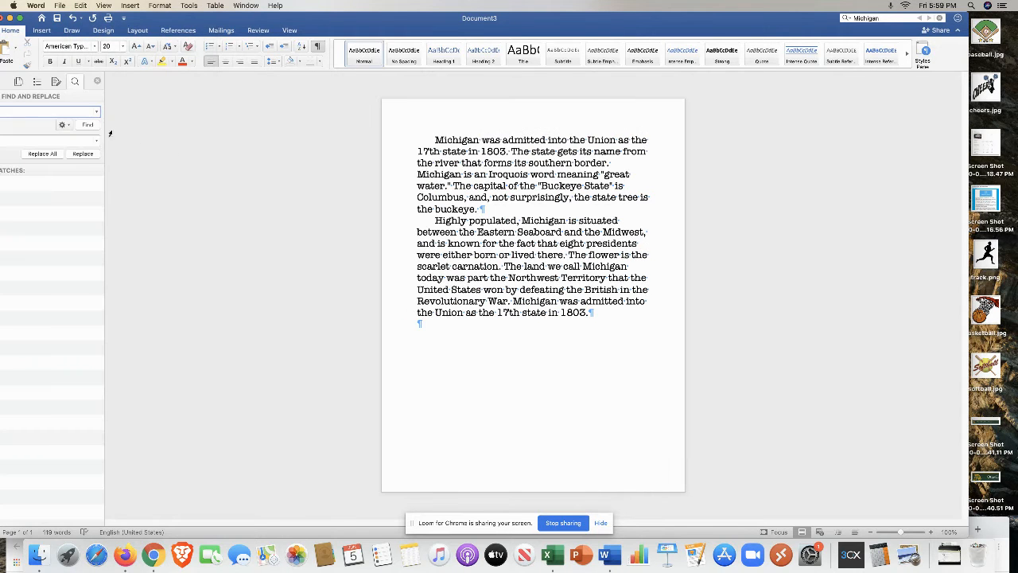
left_click_drag(168, 18, 196, 17)
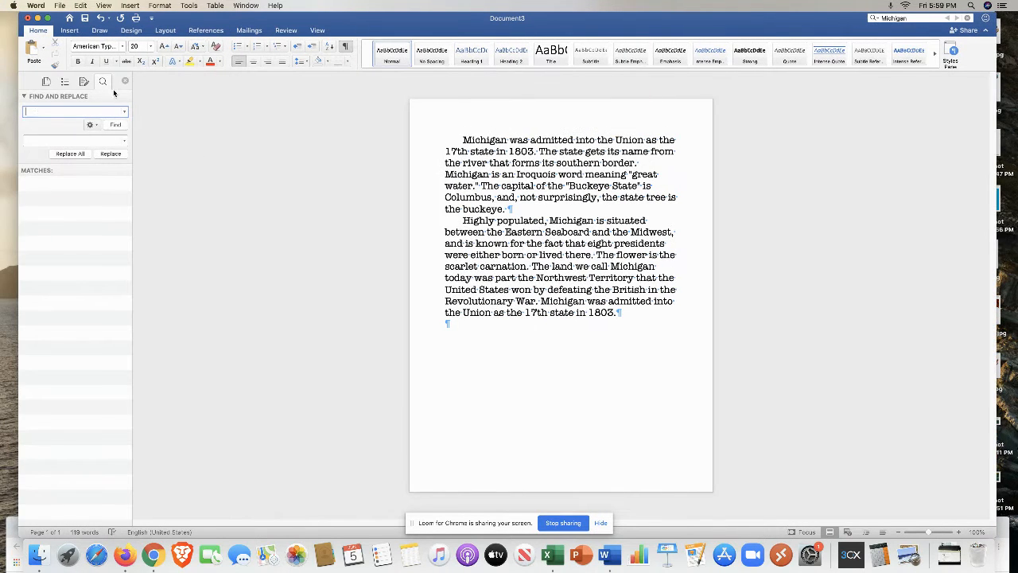
type("Mick")
type("h")
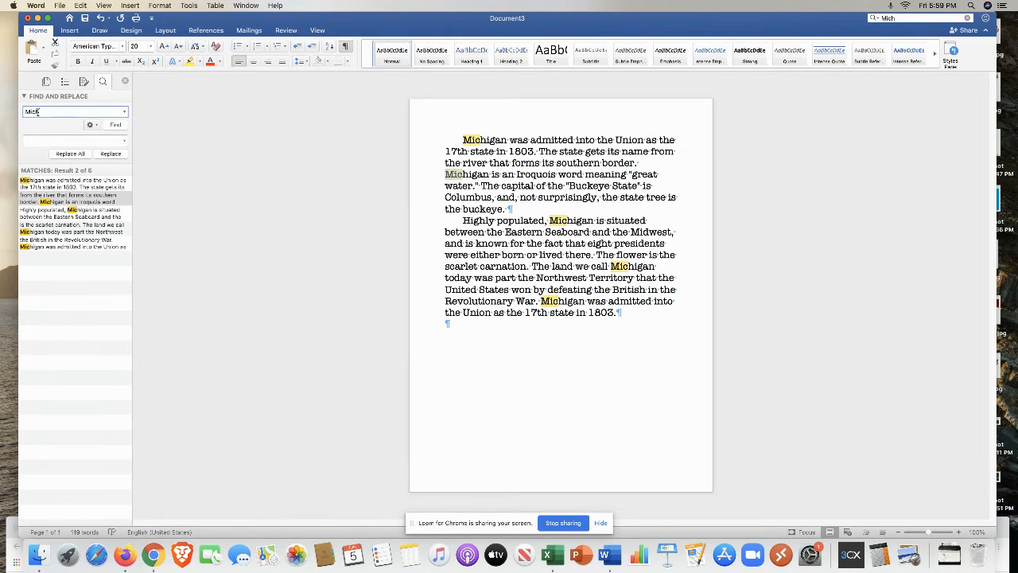
type("igan")
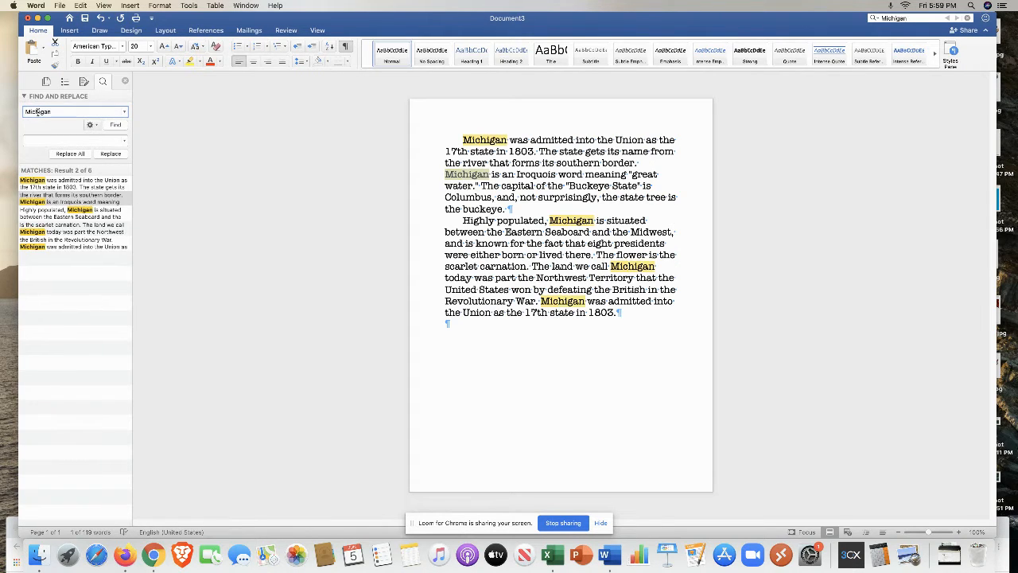
left_click(39, 139)
type("Ohio")
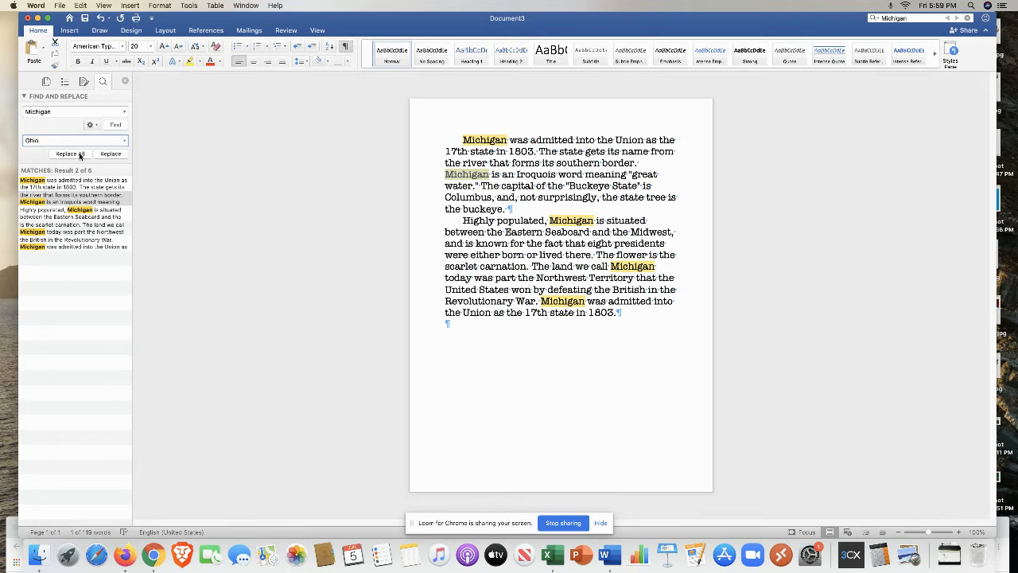
left_click(70, 153)
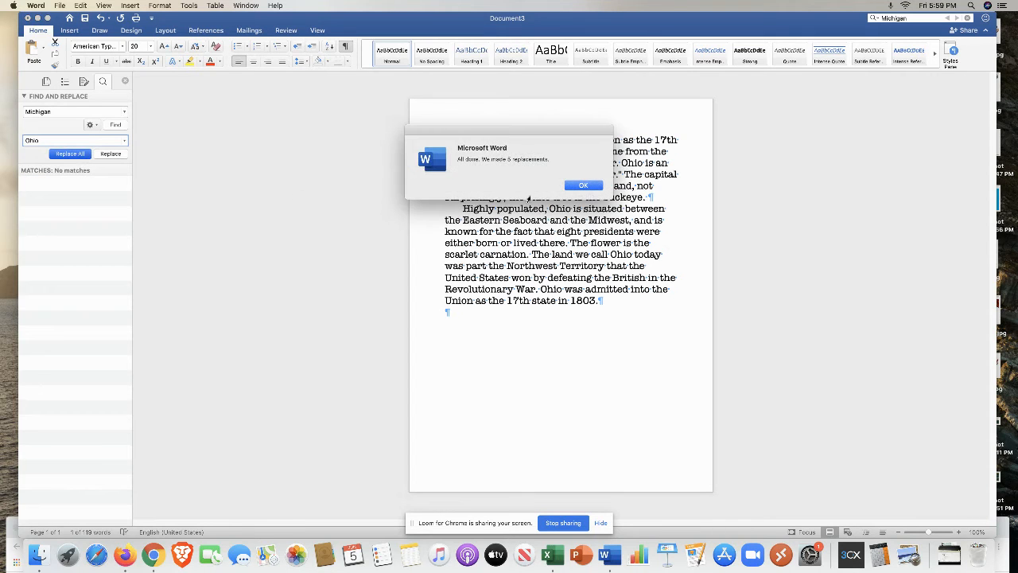
left_click(590, 185)
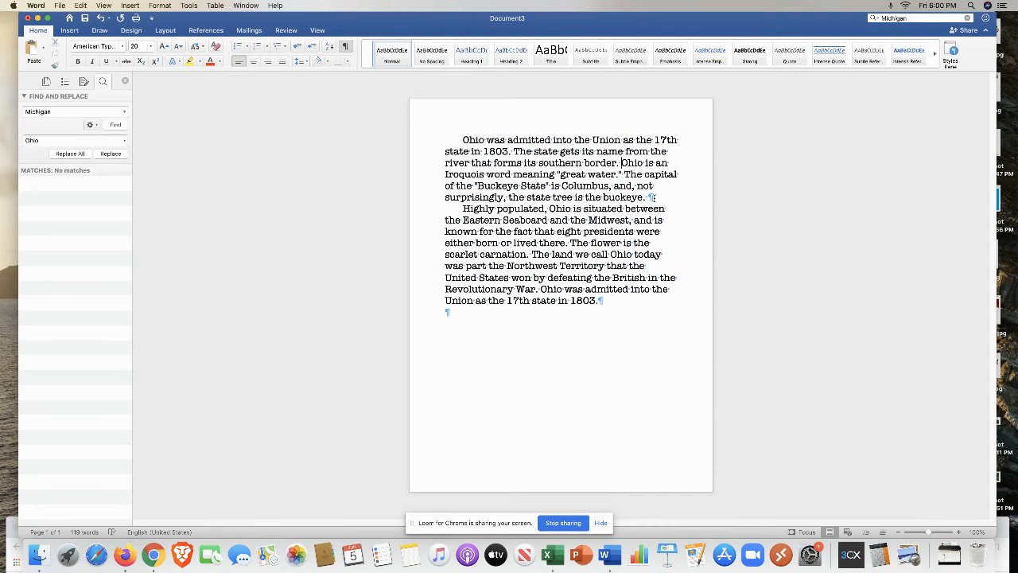
- Hide the paragraph and formatting marks and show them again
left_click(347, 47)
left_click(347, 48)
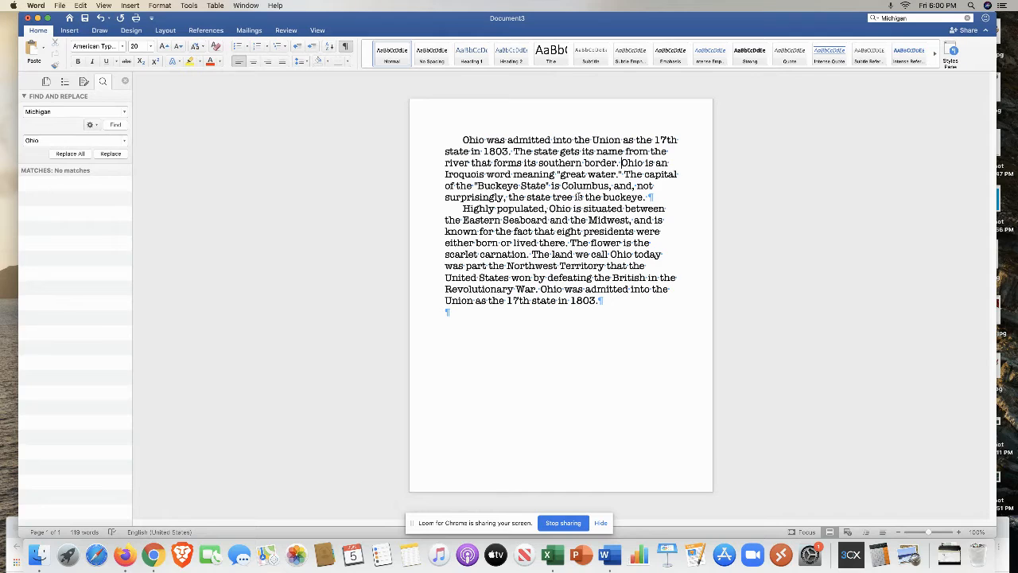
- Change the entire document's text to Capitalize Each Word
left_click(198, 48)
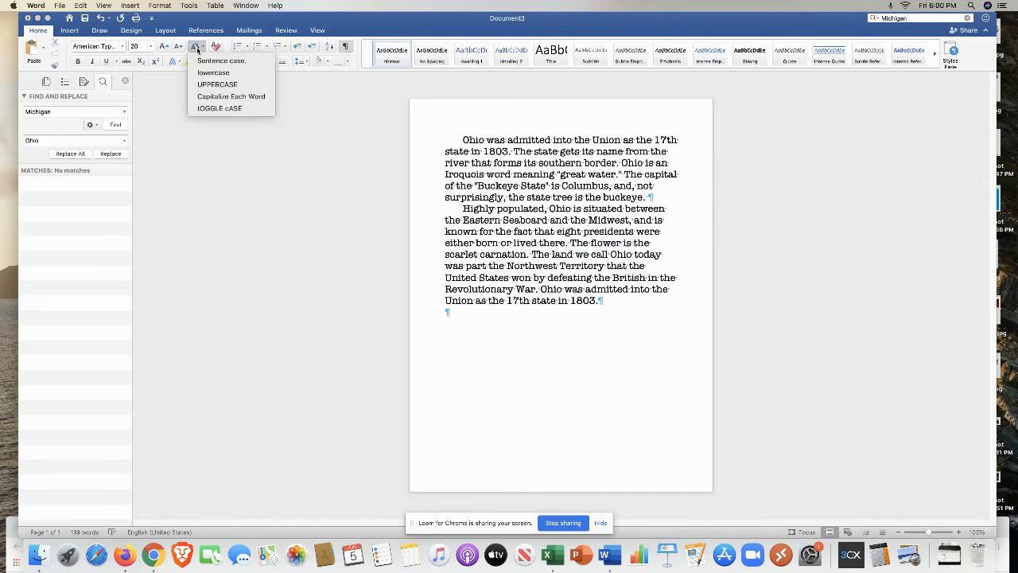
left_click(221, 96)
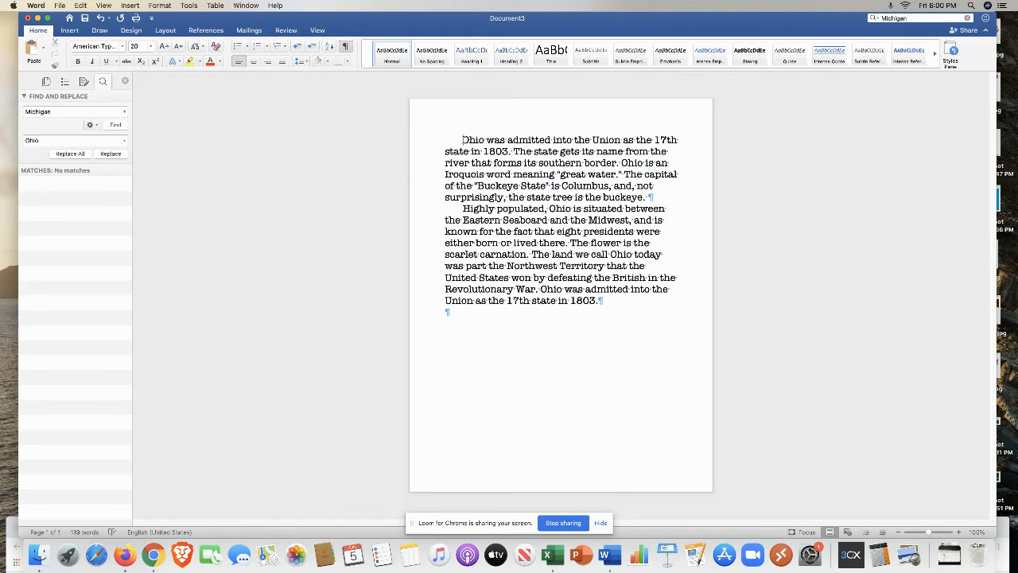
left_click(82, 5)
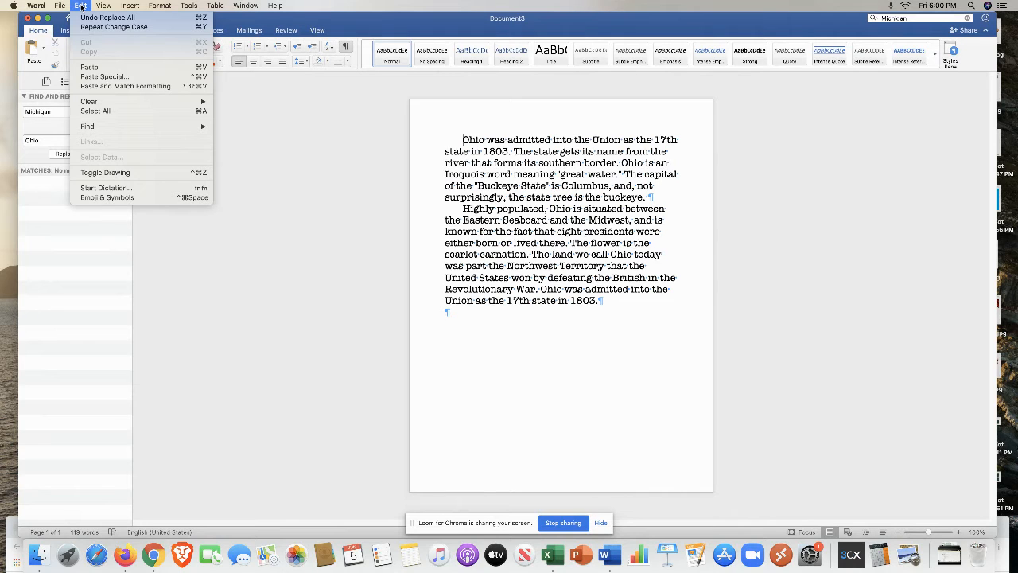
left_click(109, 110)
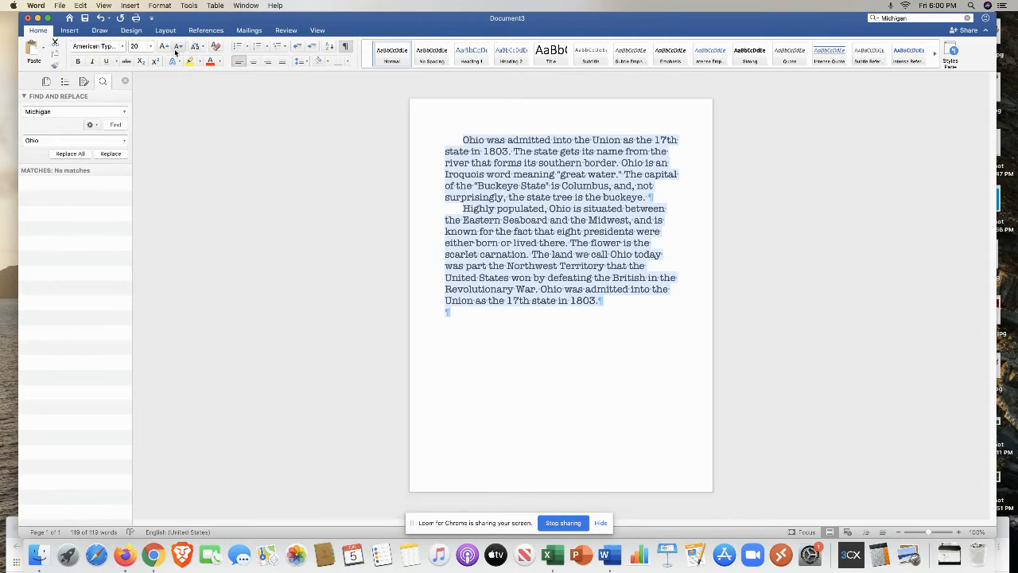
left_click(195, 47)
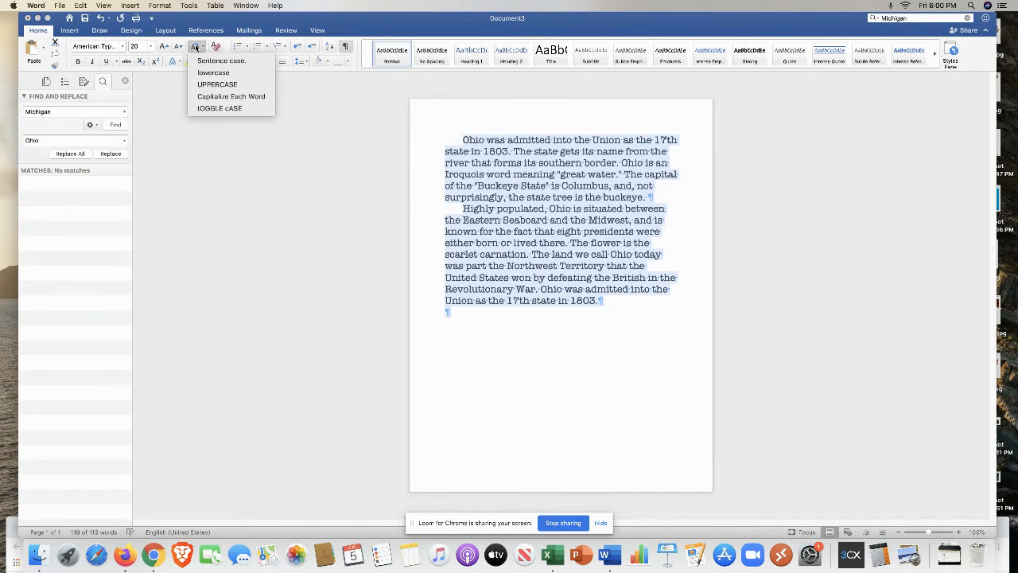
left_click(223, 97)
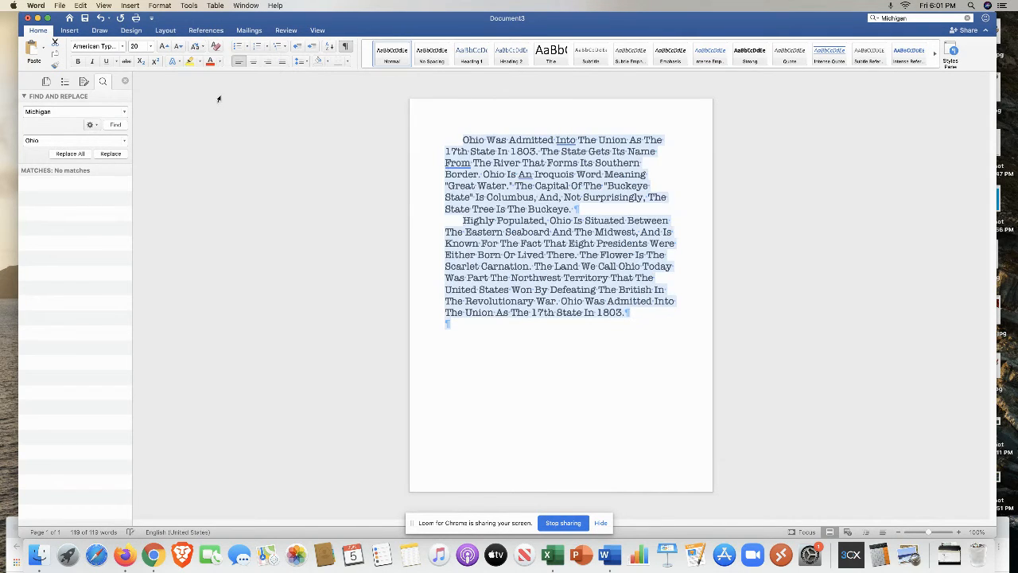
- Convert the selected document text to UPPERCASE and apply tOGGLE cASE to it
left_click(196, 46)
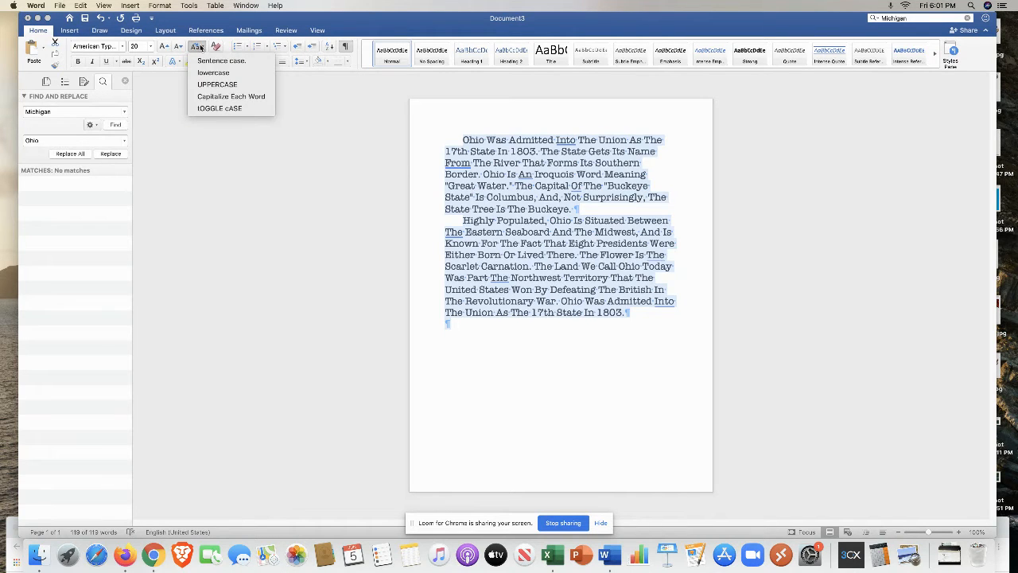
left_click(211, 84)
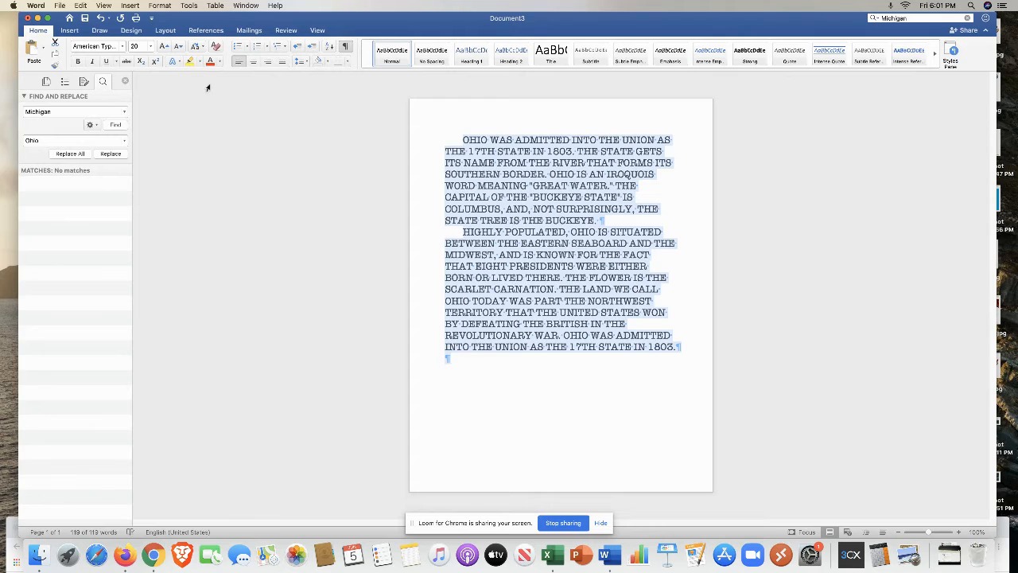
left_click(199, 47)
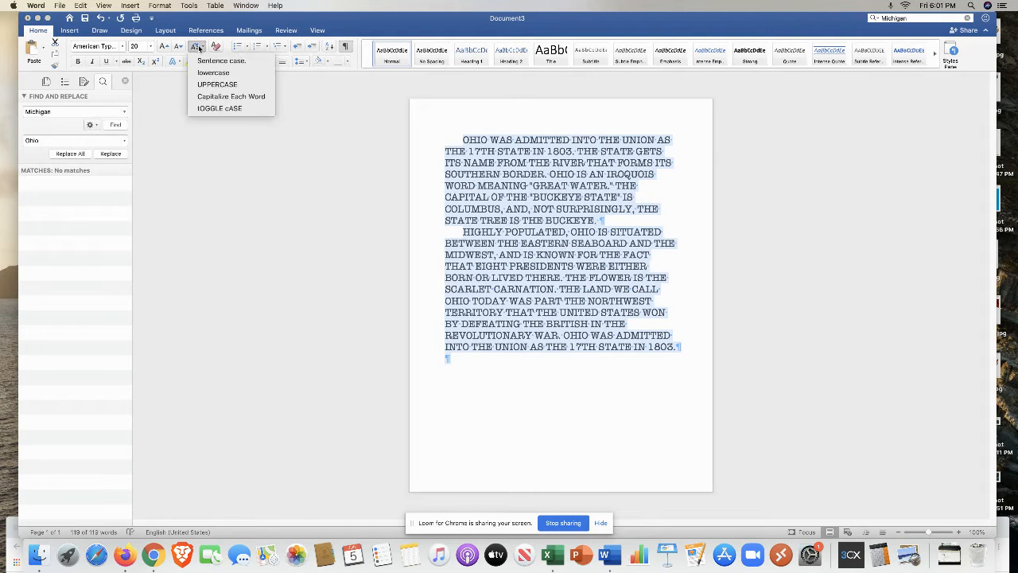
left_click(209, 109)
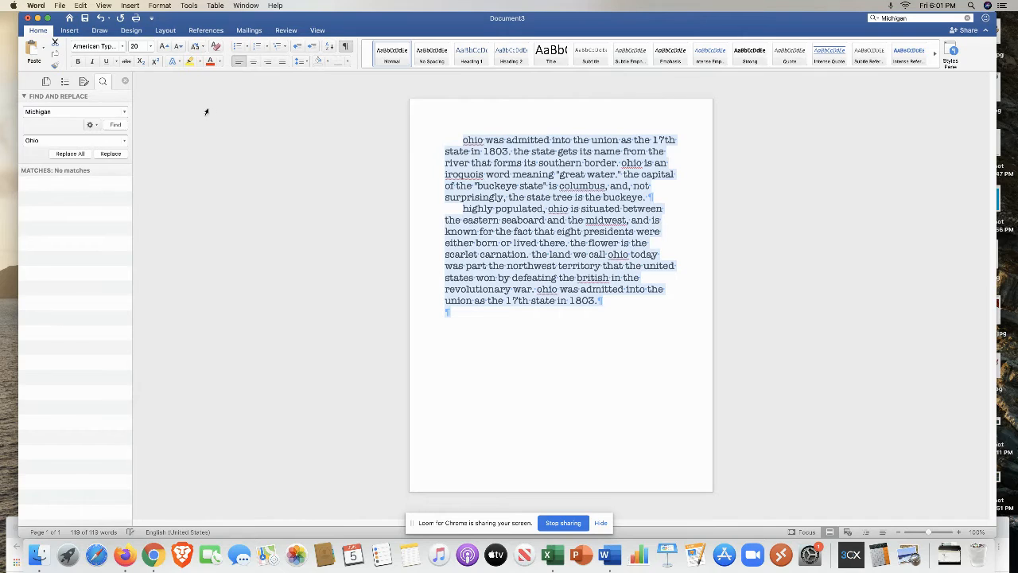
- Convert the entire document's text to UPPERCASE
left_click(199, 48)
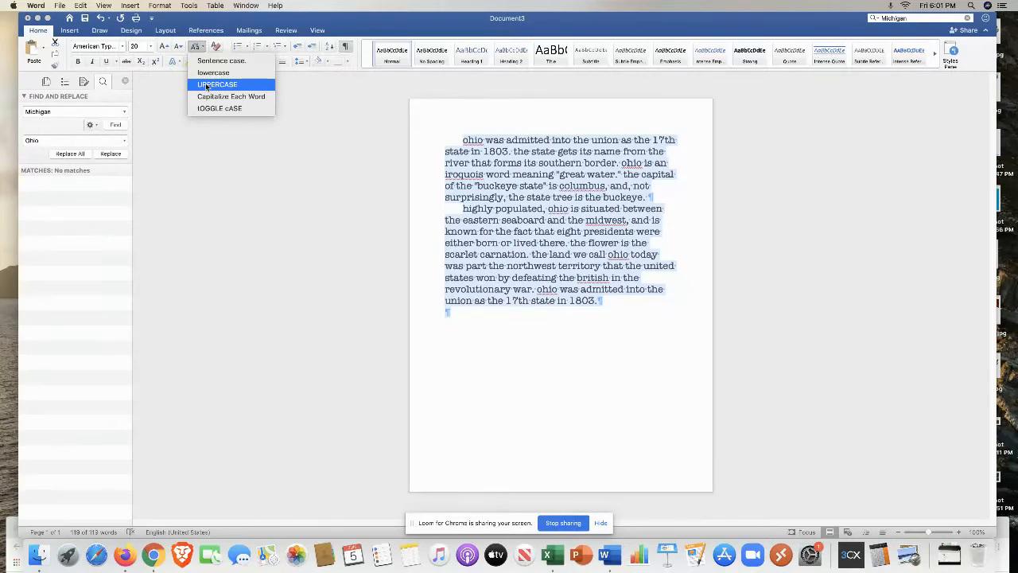
left_click(205, 83)
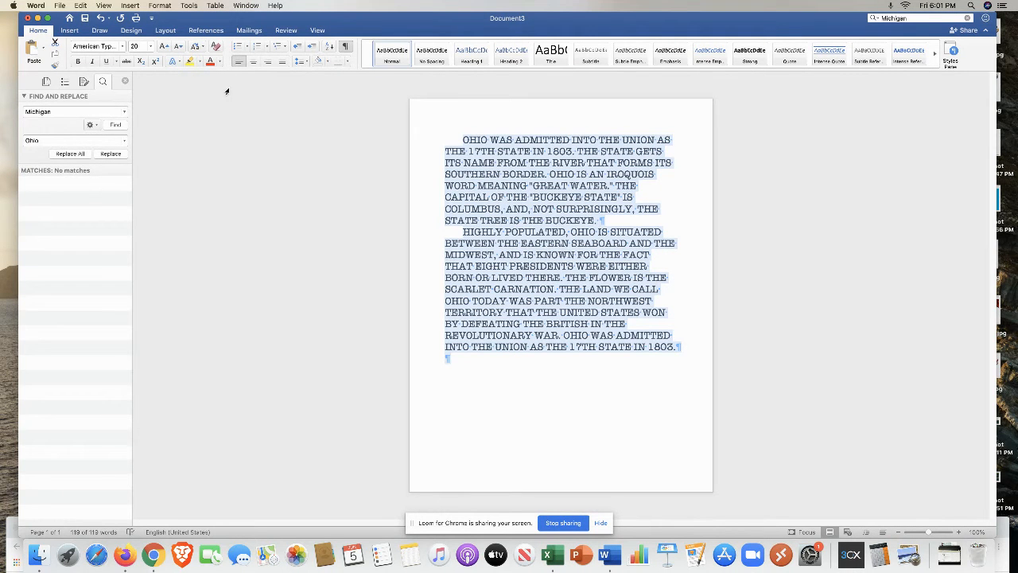
- Search online pictures for "Ohio" and insert the Ohio state flag picture in the empty last paragraph
left_click(563, 363)
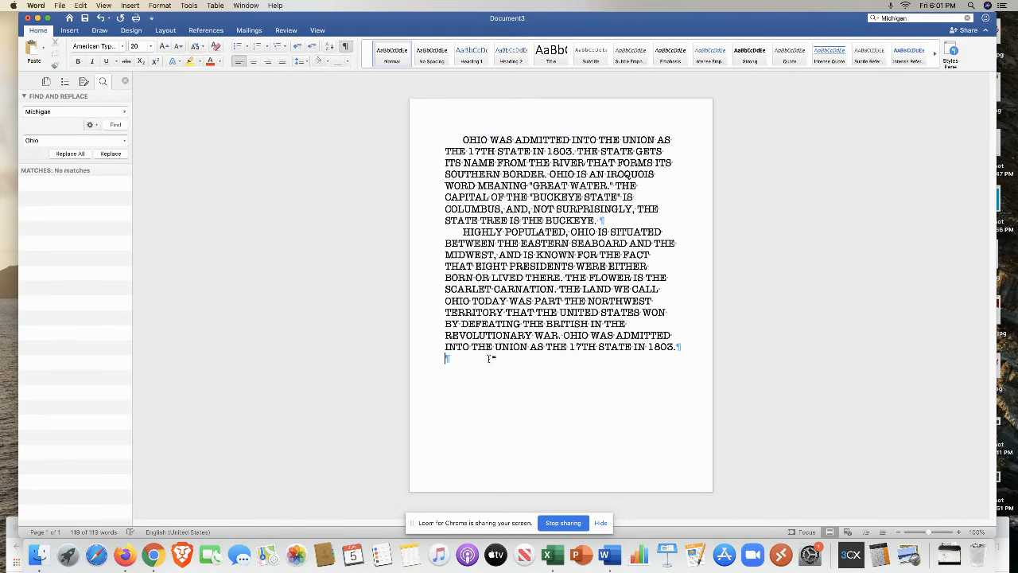
left_click(70, 30)
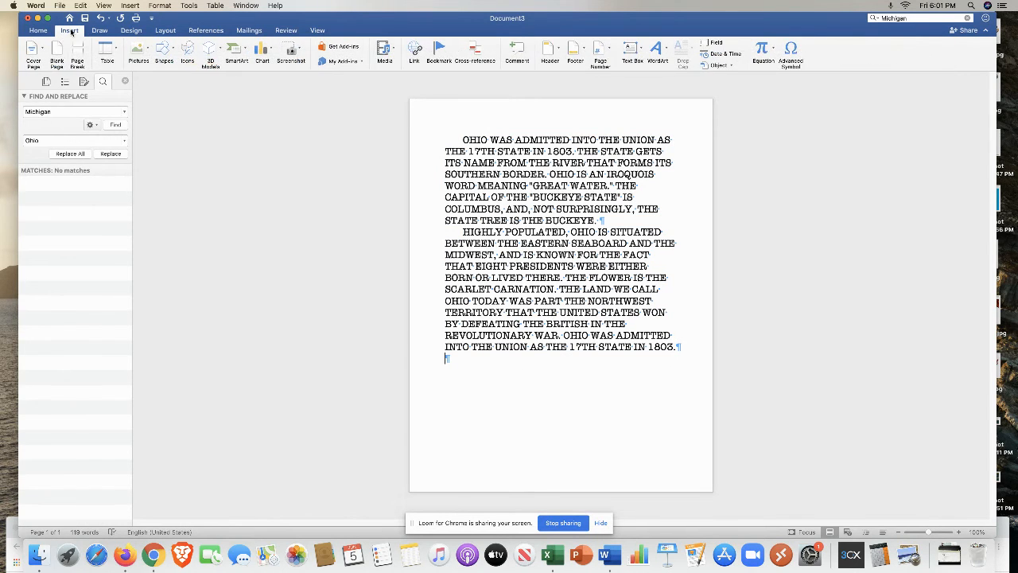
left_click(138, 51)
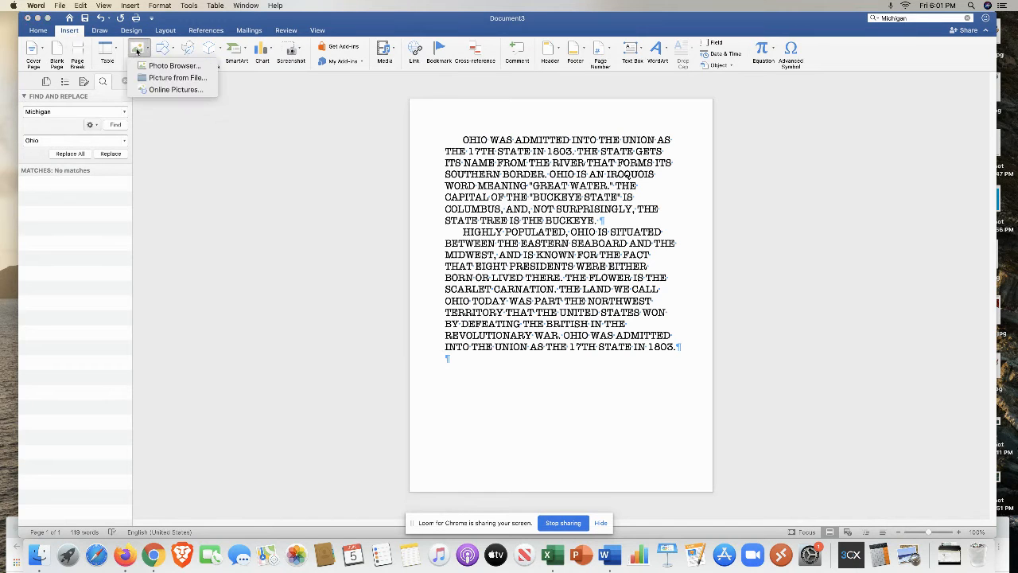
left_click(176, 90)
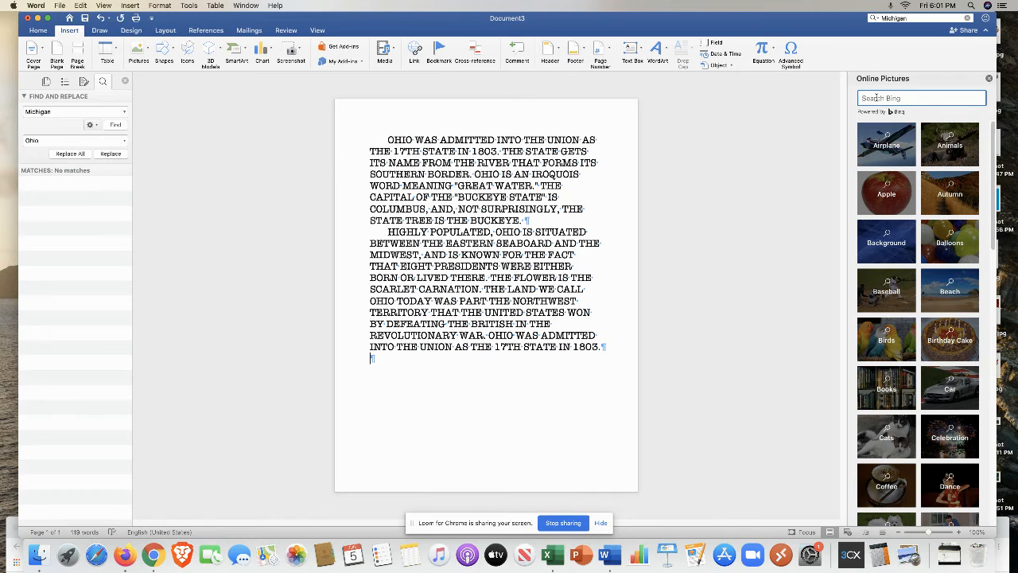
type("Ohio")
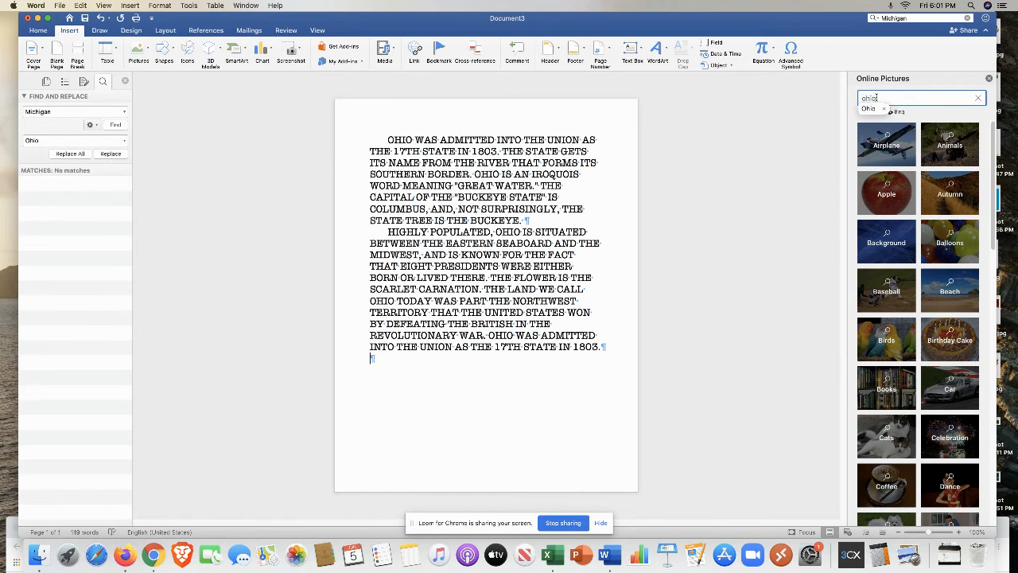
key("Return")
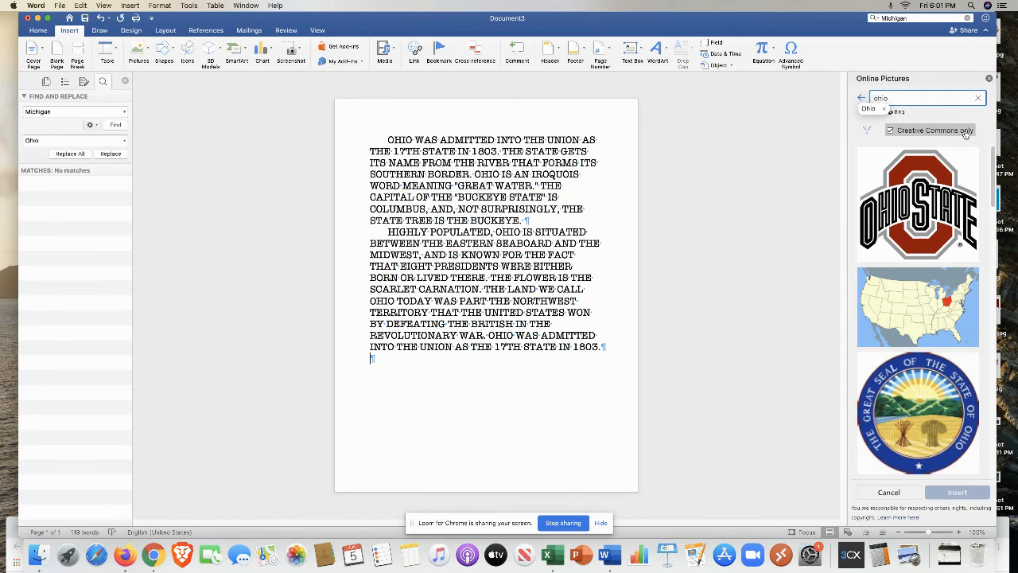
scroll(920, 230, "down", 5)
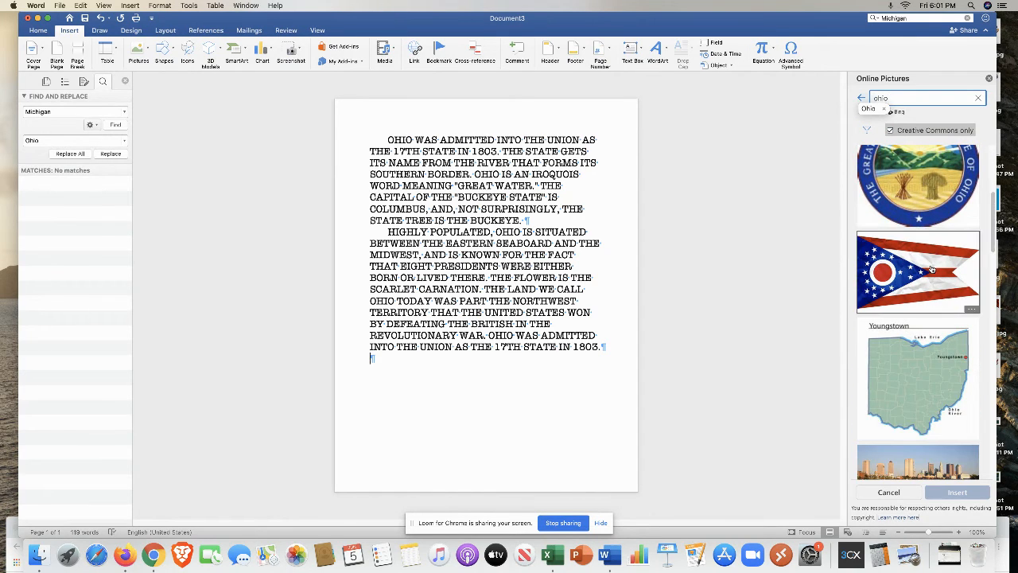
left_click(931, 269)
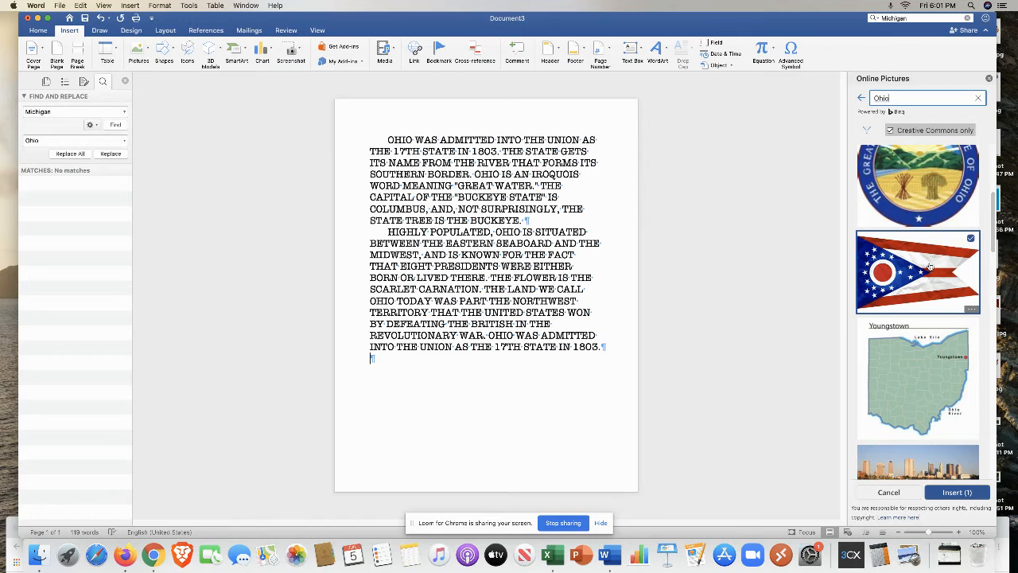
left_click(956, 491)
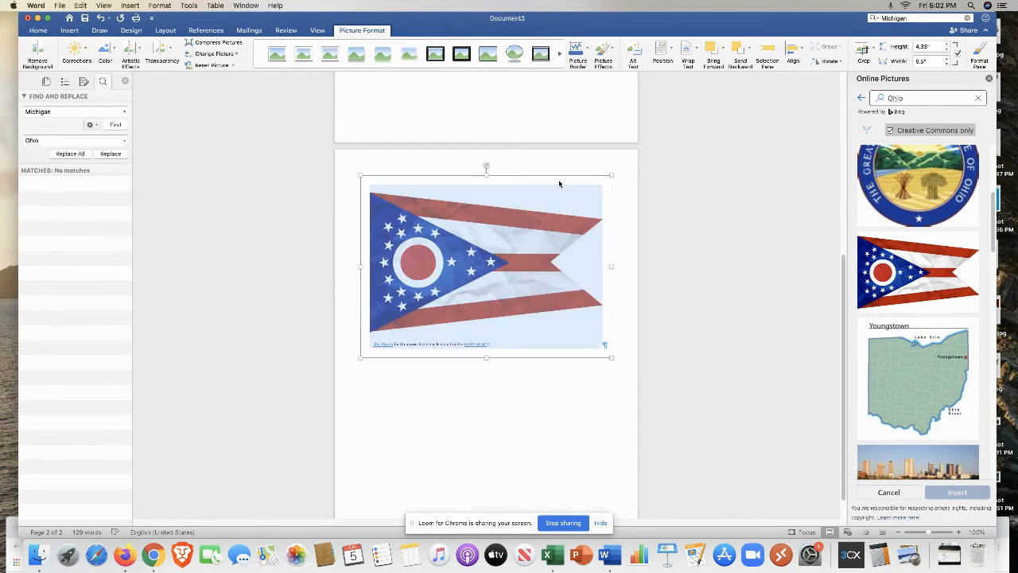
- Set the flag picture's text wrapping to Tight and move it up to the lower part of the first page
left_click(694, 50)
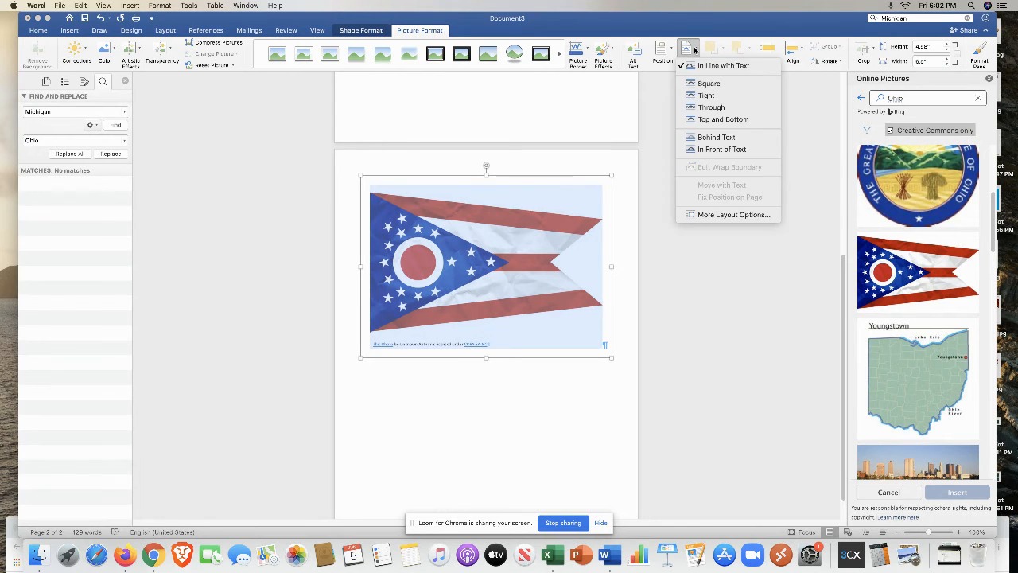
left_click(696, 96)
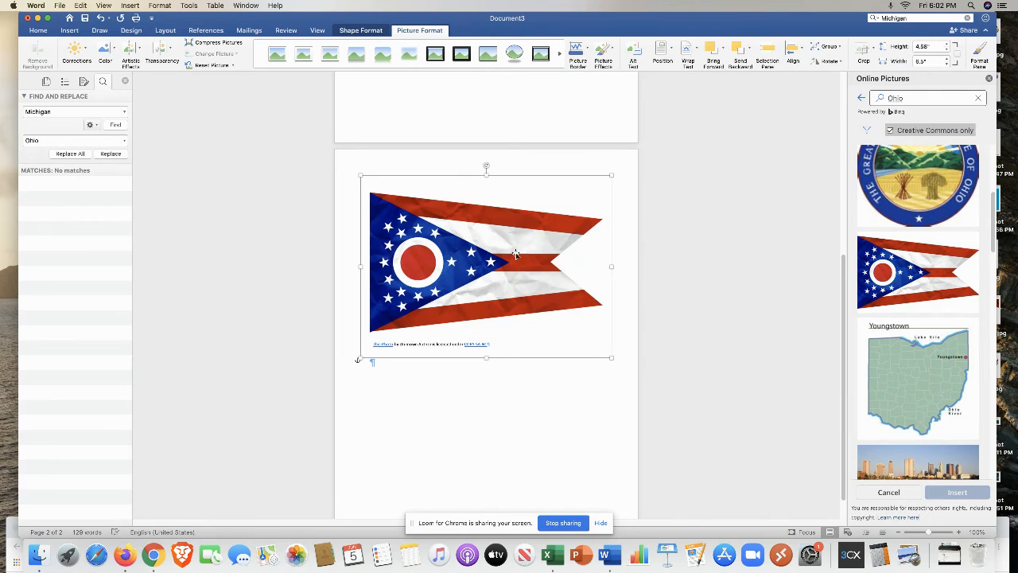
left_click_drag(510, 251, 511, 117)
left_click(694, 50)
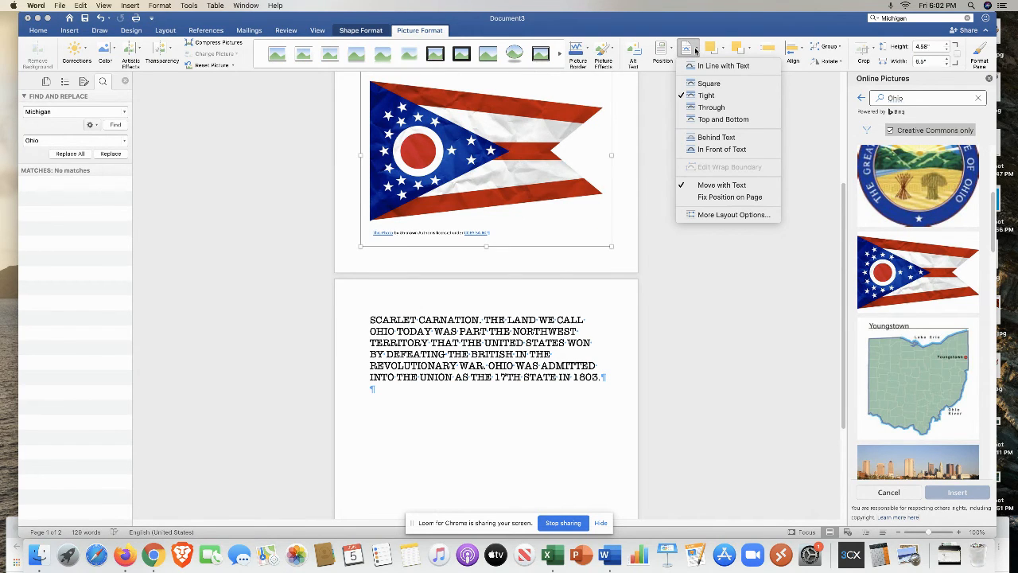
scroll(601, 230, "up", 3)
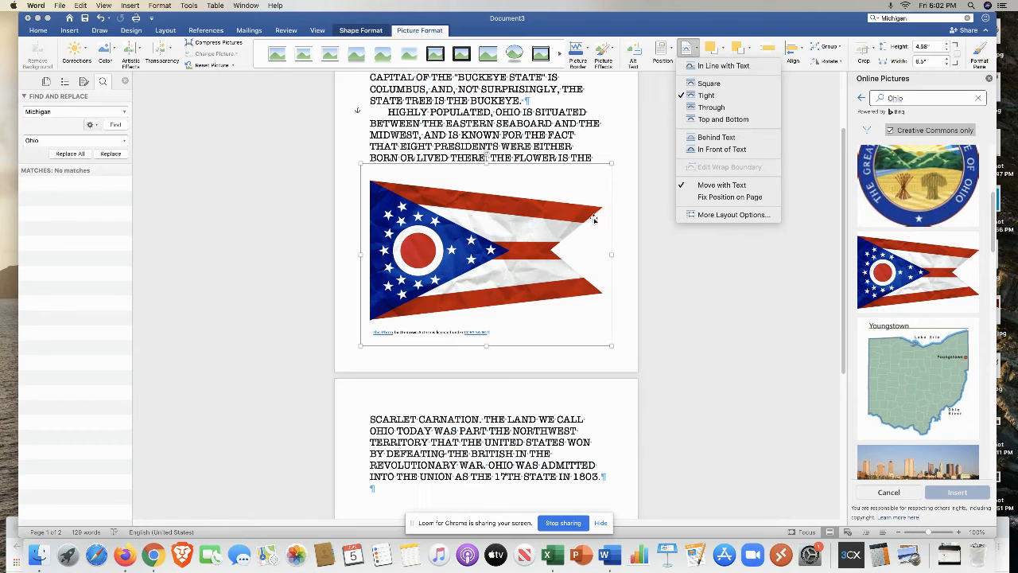
left_click(613, 144)
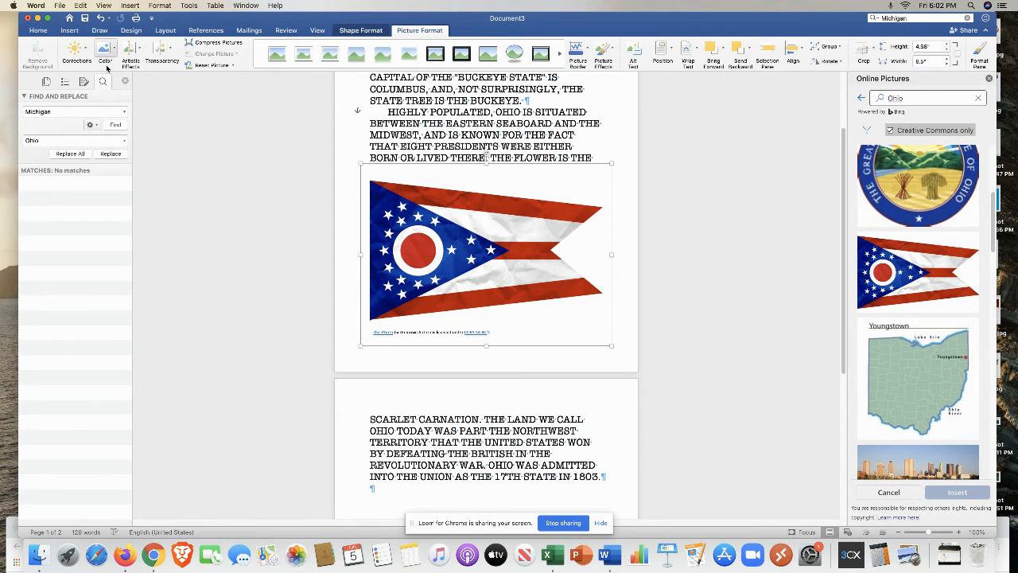
- Examine the document's statistics in its properties, including pages, paragraphs, lines, words and characters
left_click(61, 7)
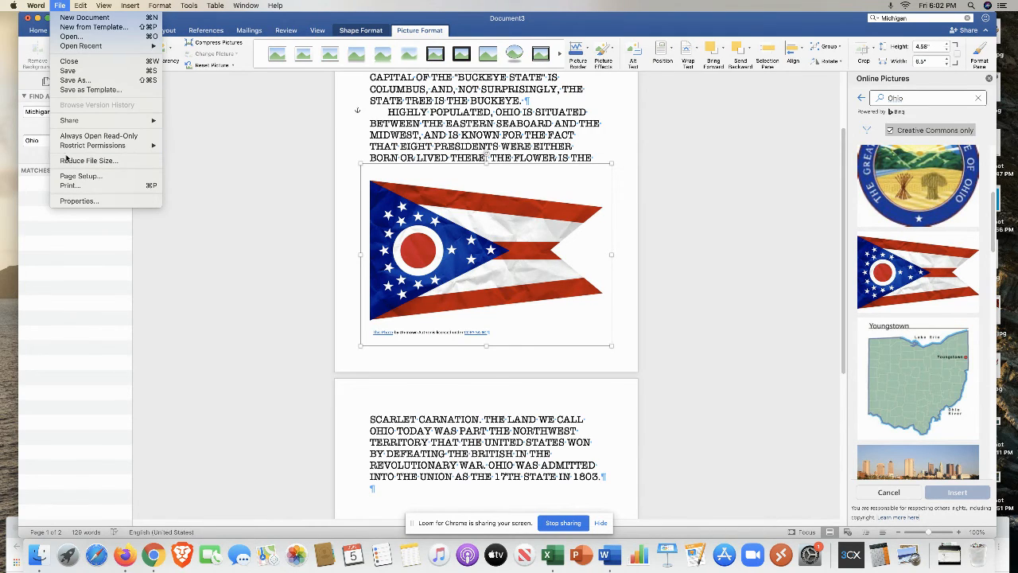
left_click(78, 201)
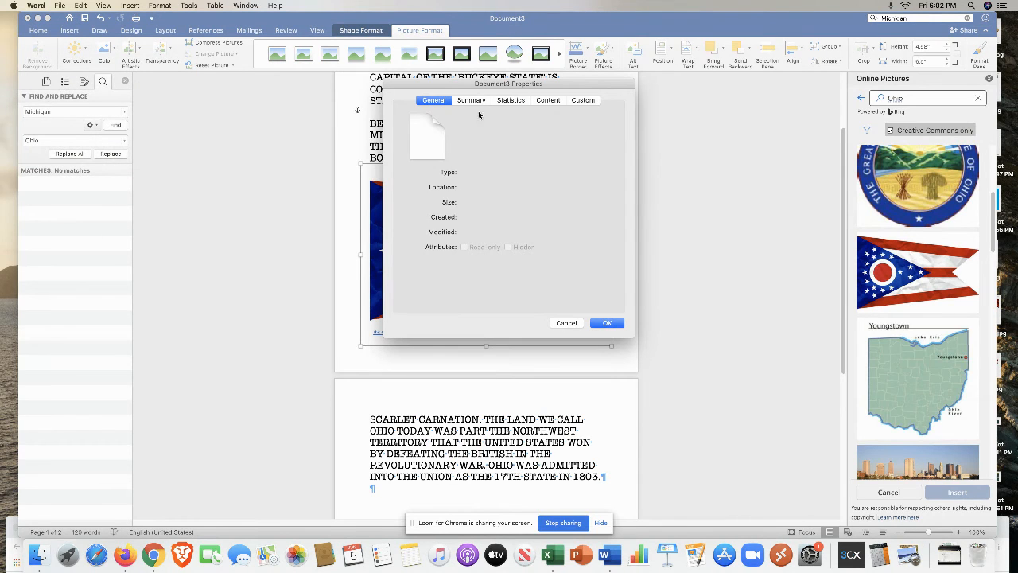
left_click(511, 102)
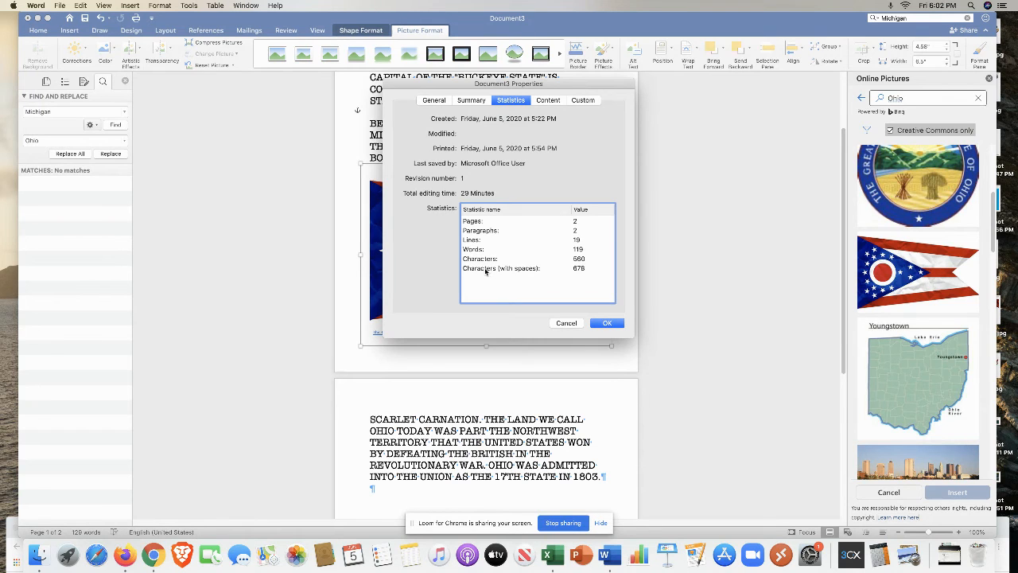
left_click(605, 324)
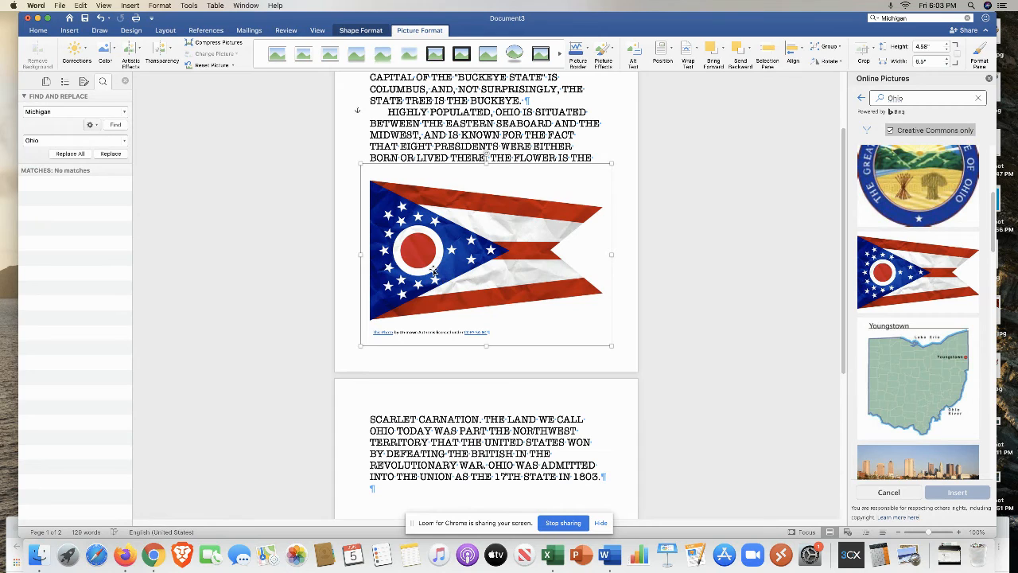
- Export the document to Documents as a PDF with the Best for printing option and the suggested name, replacing the existing file
left_click(62, 6)
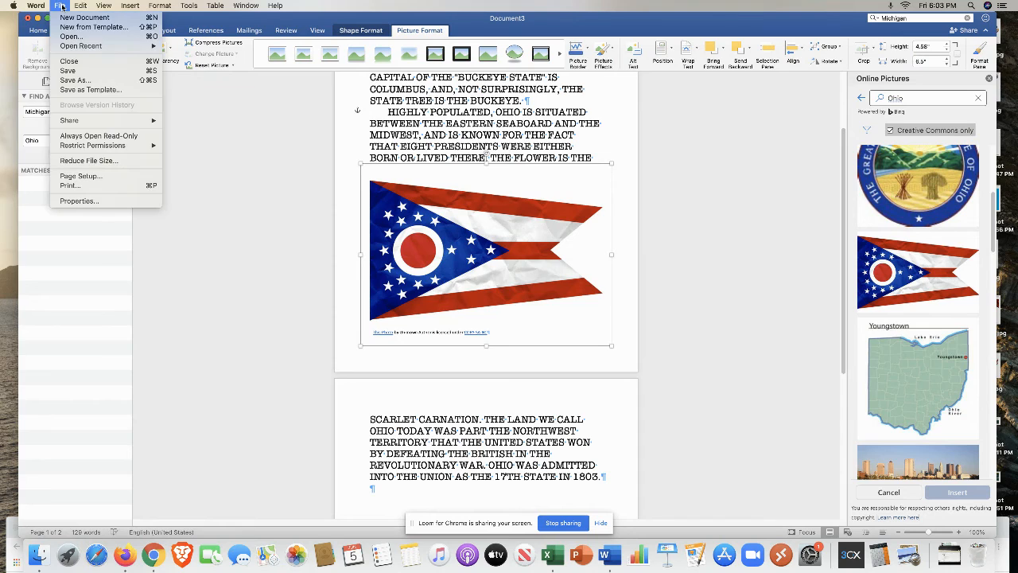
left_click(73, 80)
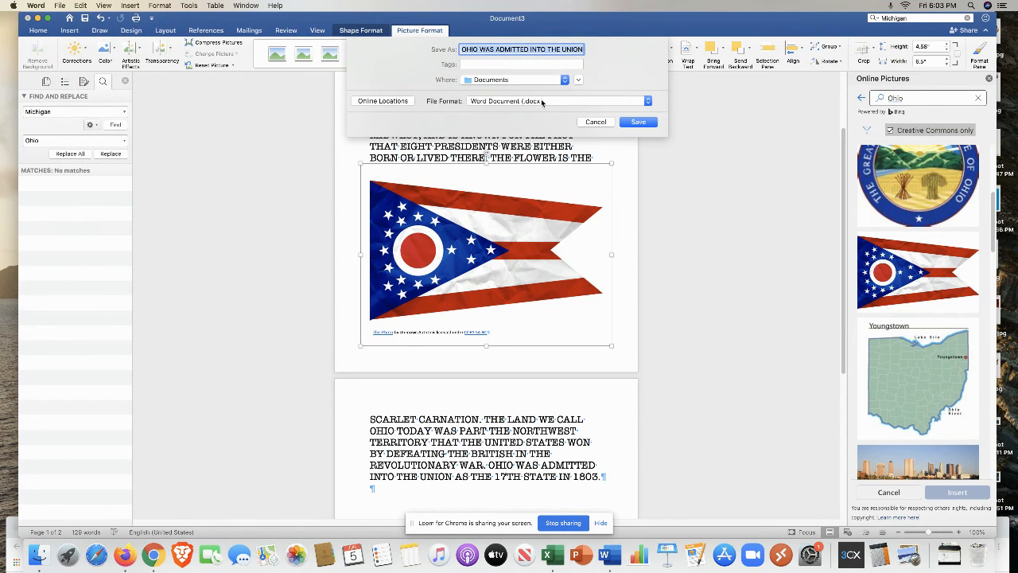
left_click(542, 102)
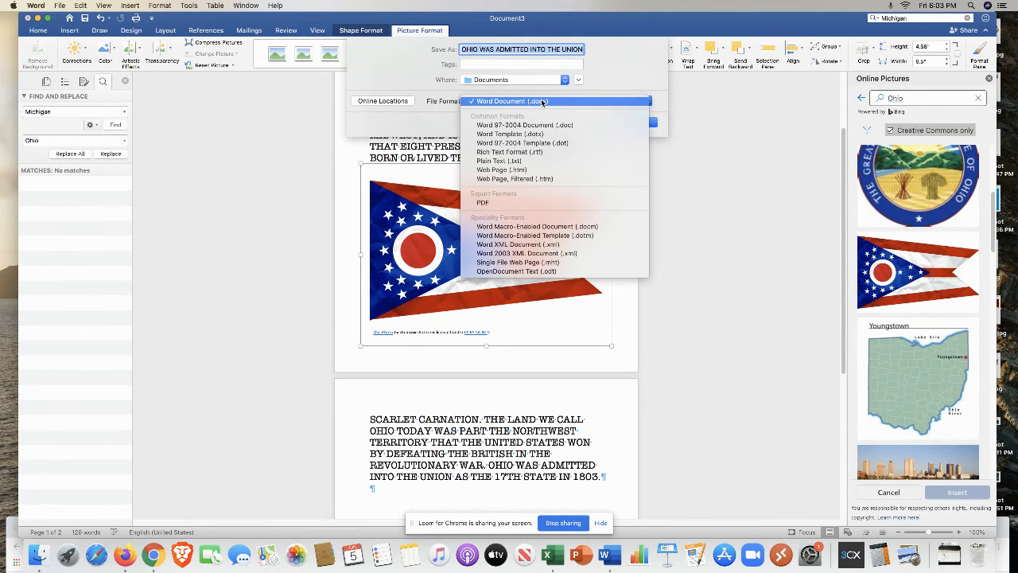
left_click(540, 204)
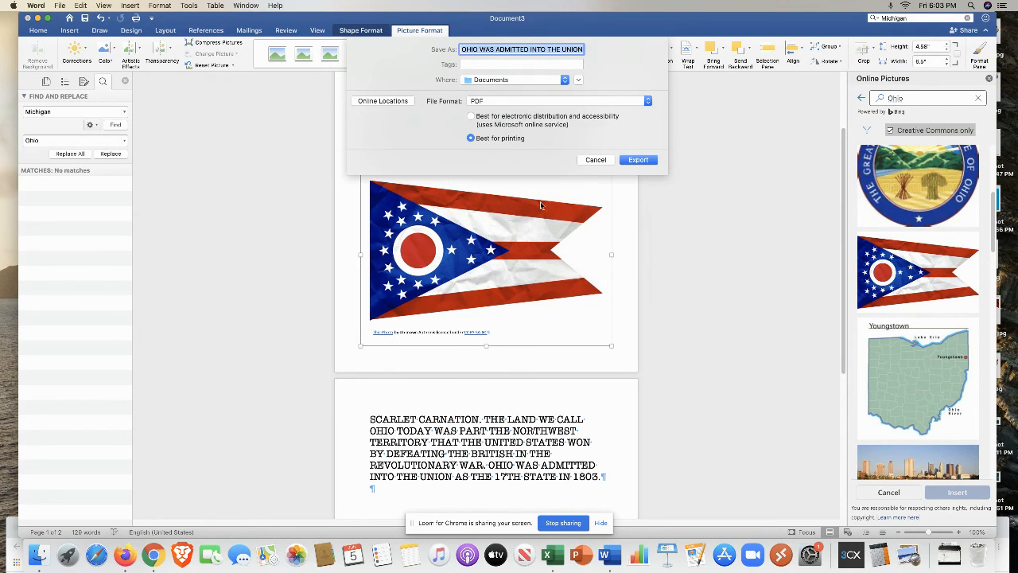
left_click(636, 160)
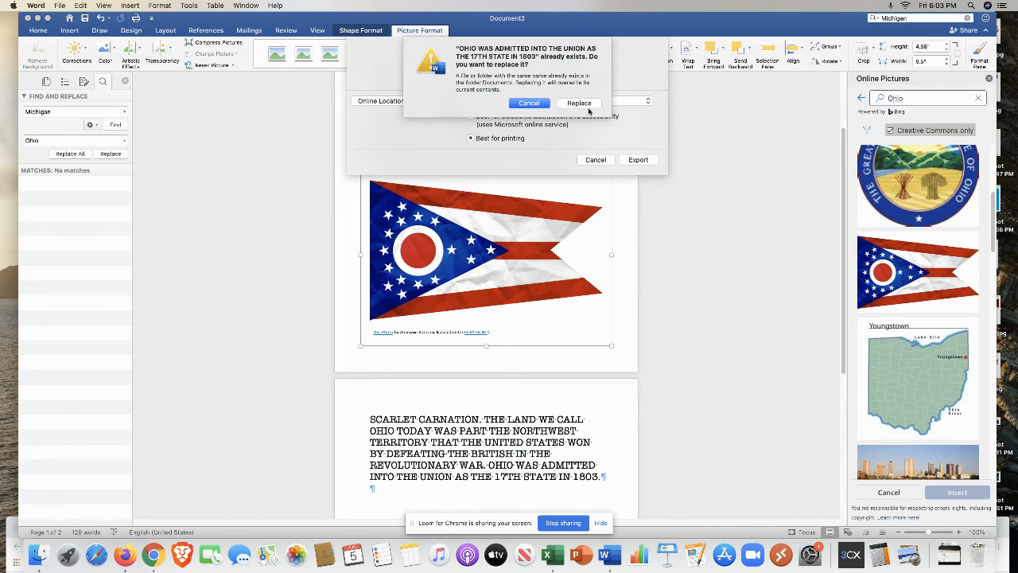
left_click(579, 104)
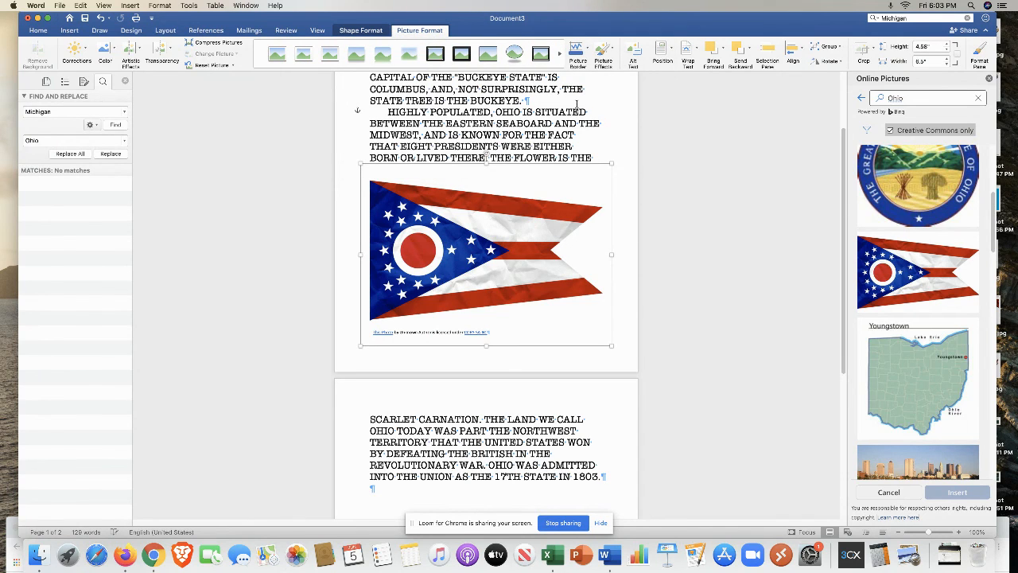